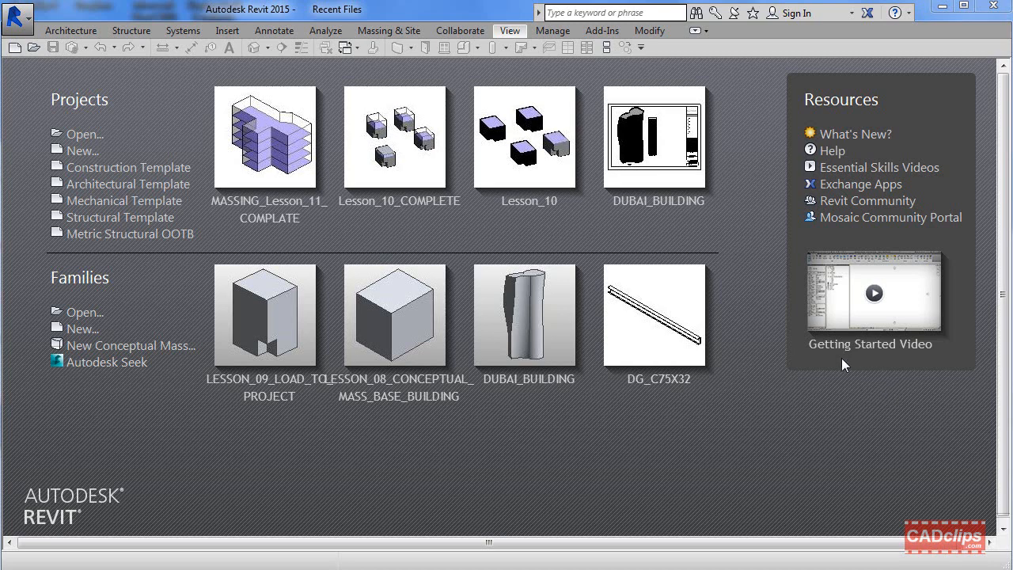
Step: Open the rac_advanced_sample_project.rvt project from the sample files folder
left_click(16, 16)
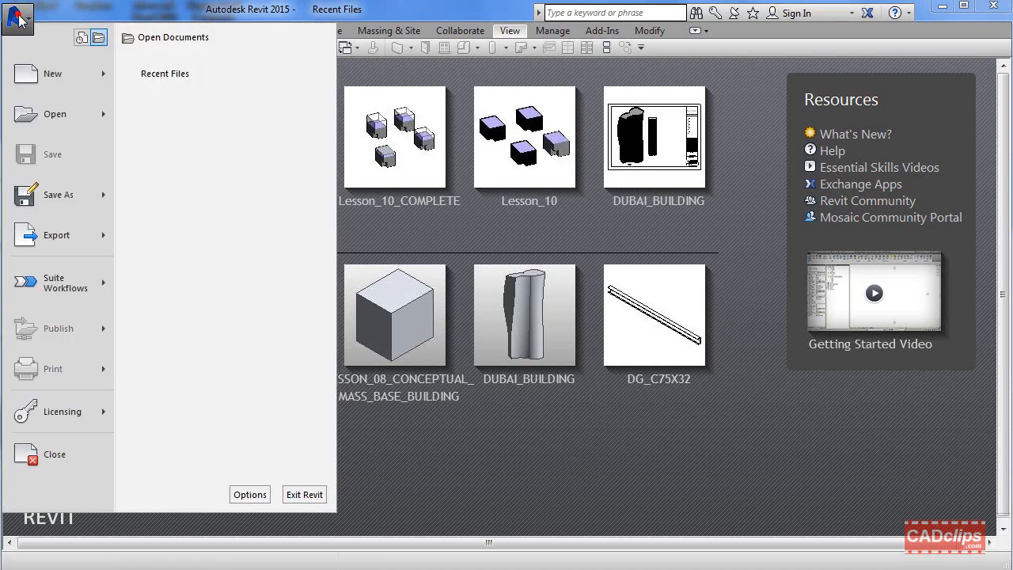
left_click(104, 112)
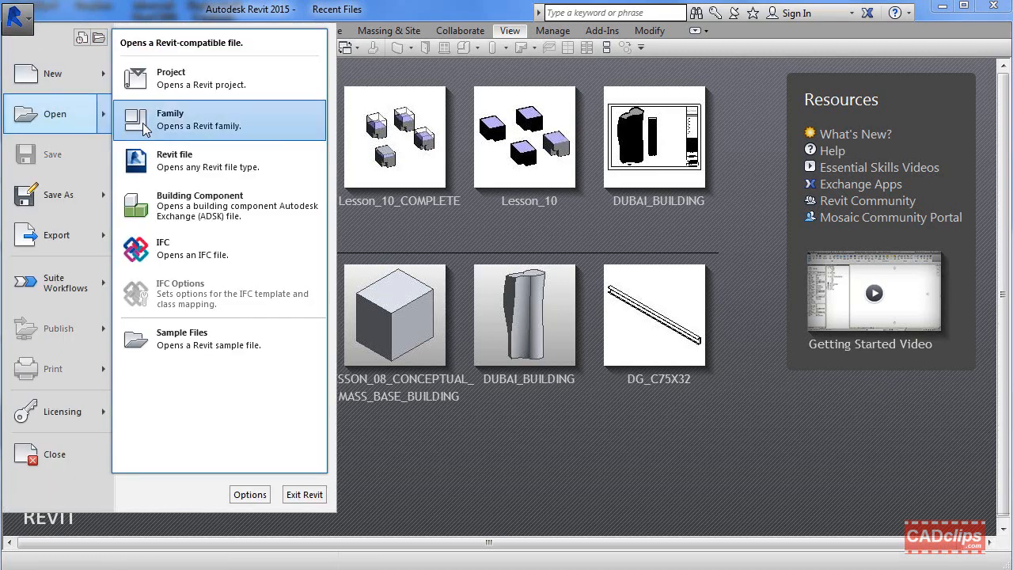
left_click(203, 326)
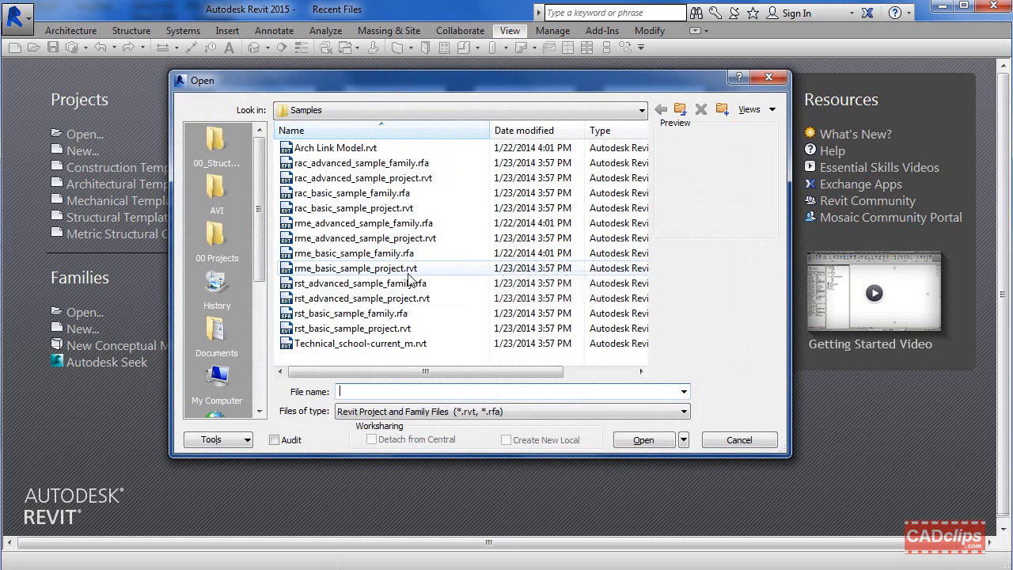
left_click(394, 177)
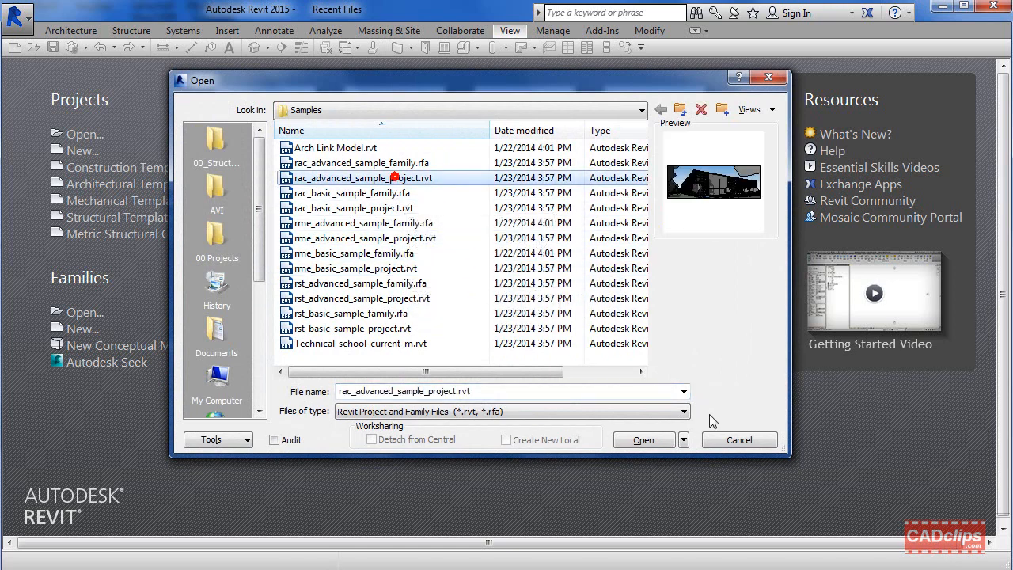
left_click(644, 440)
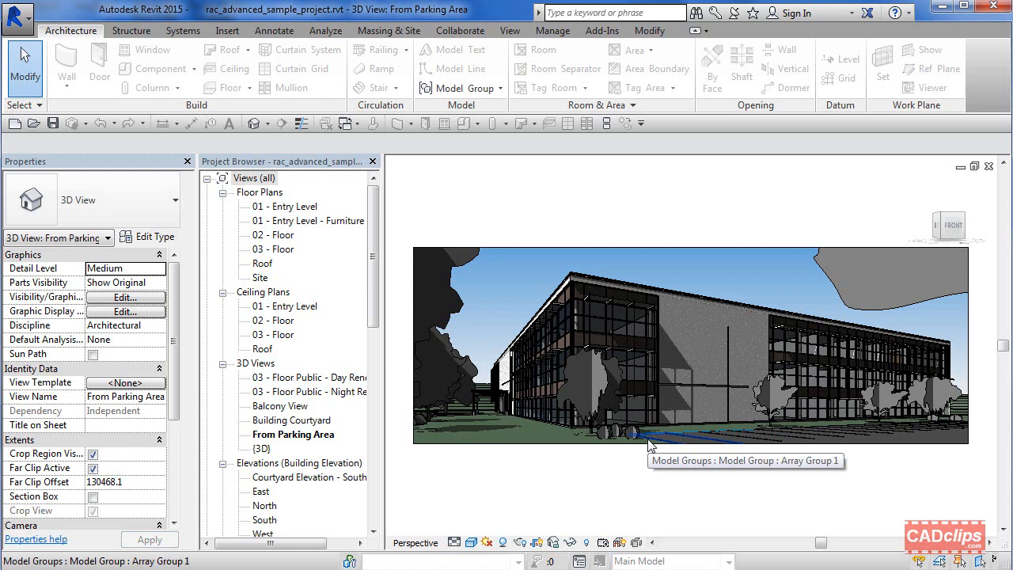
Step: Open the 02 - Floor floor plan view
left_click(283, 237)
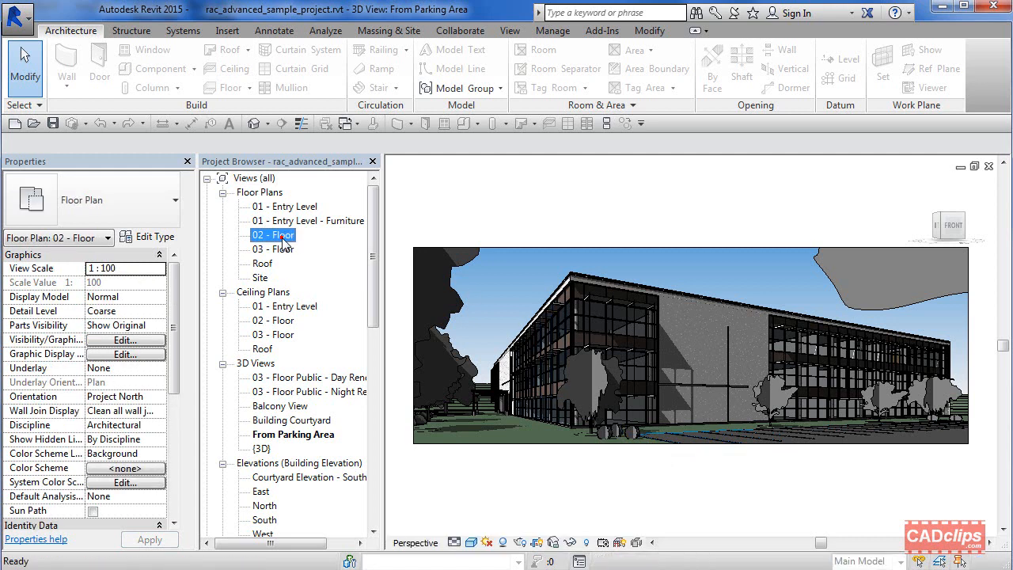
double_click(283, 236)
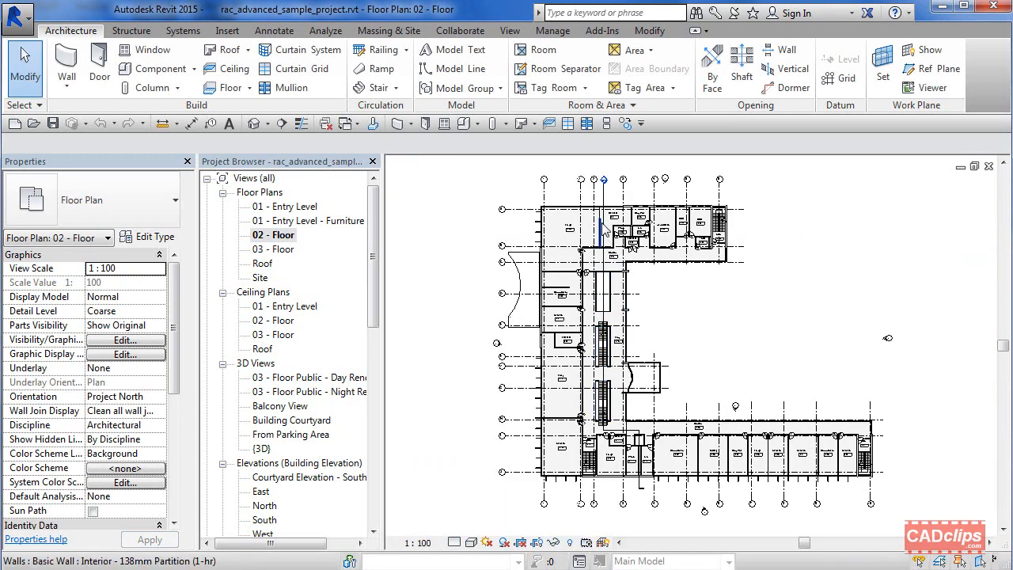
scroll(607, 203, "up", 5)
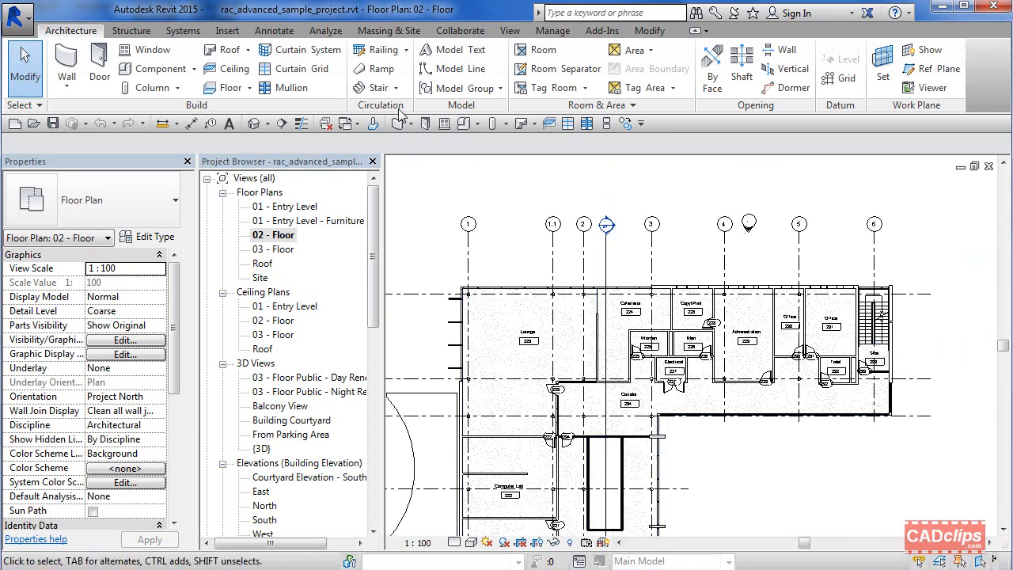
Step: Float the Dimension panel over the drawing and pick grid lines 6, 5, 4, 3, 2 and 1.1 for an aligned dimension
left_click(285, 32)
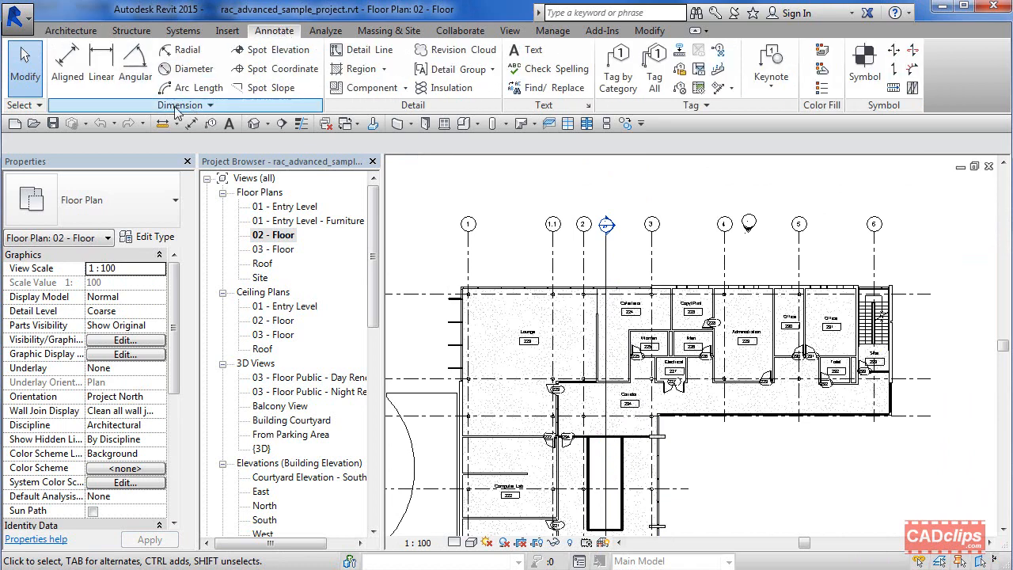
left_click_drag(171, 105, 509, 229)
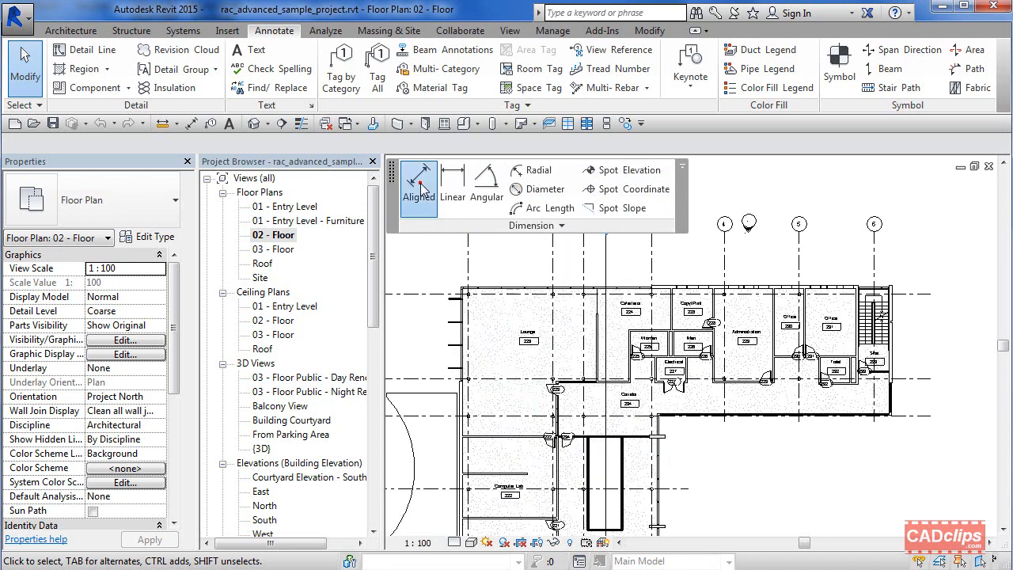
left_click(419, 184)
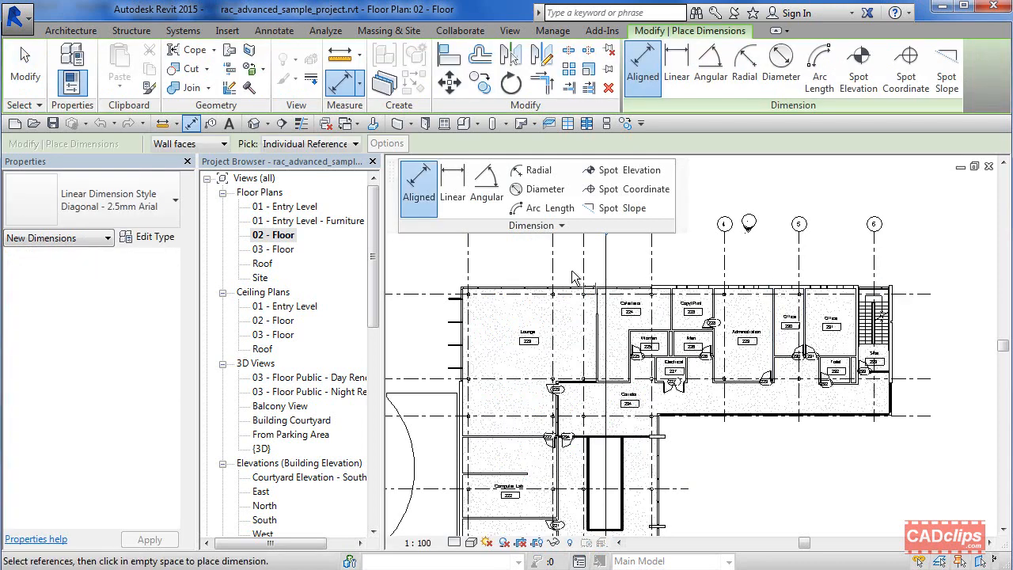
left_click(875, 269)
left_click(799, 263)
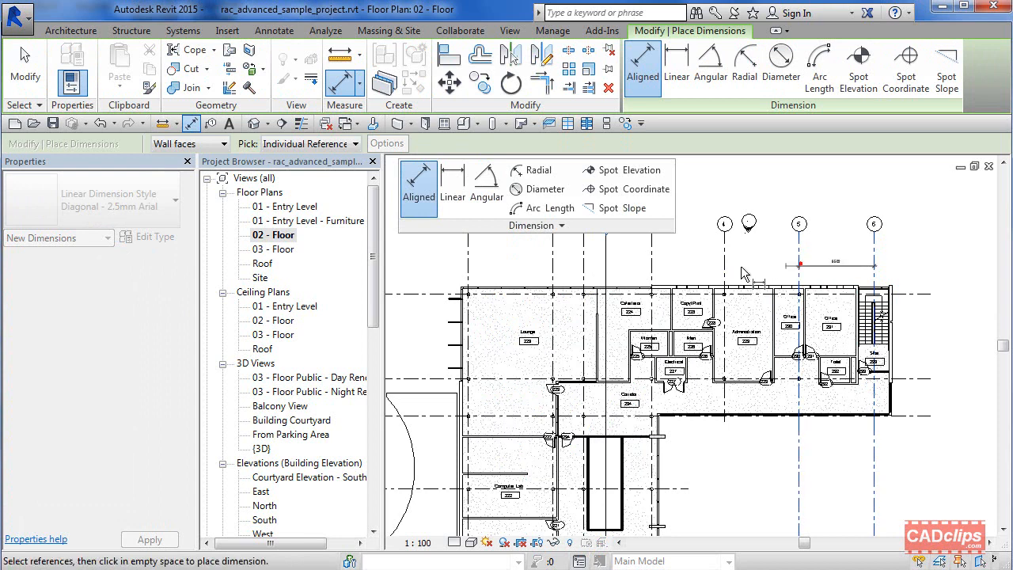
left_click(724, 264)
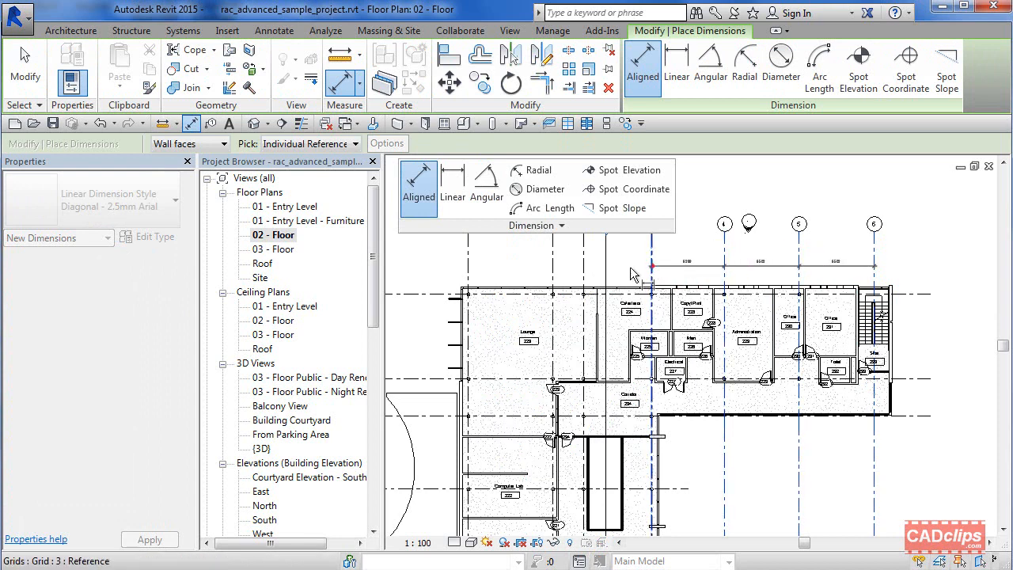
left_click(652, 266)
left_click(583, 272)
left_click(554, 266)
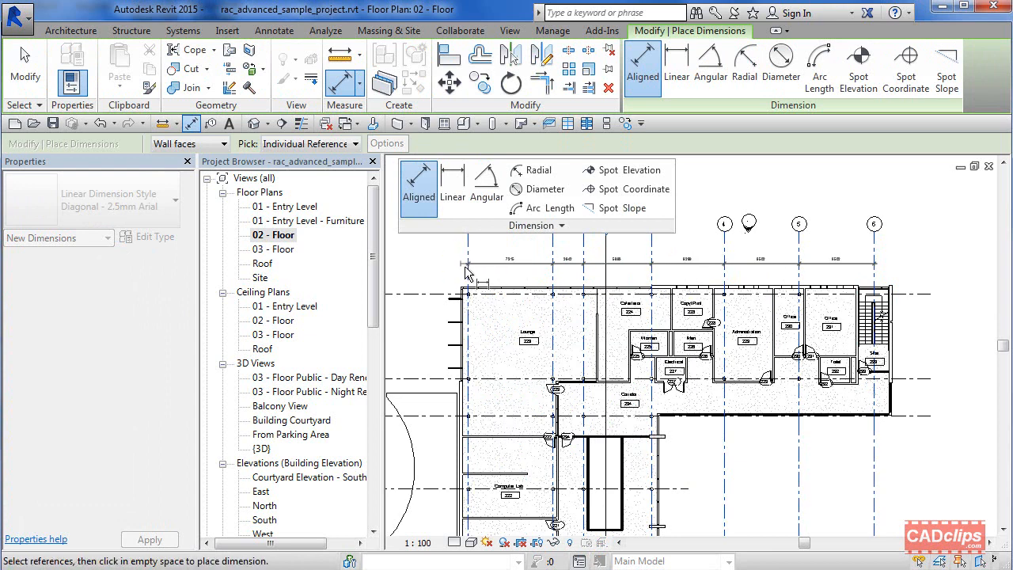
Step: Pick the remaining grid lines down to grid 1 and place the dimension string above the plan
scroll(466, 273, "up", 2)
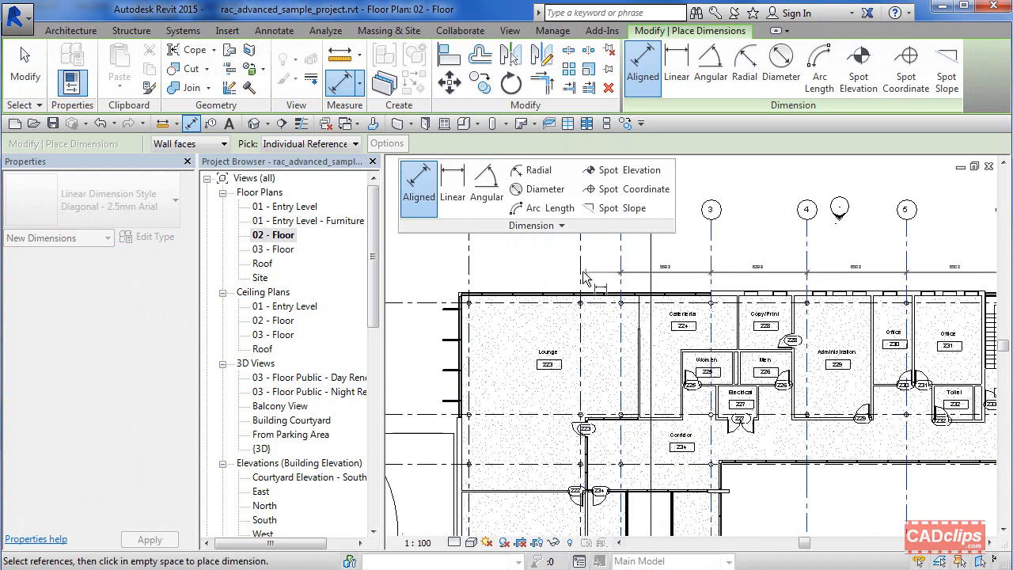
scroll(580, 274, "up", 2)
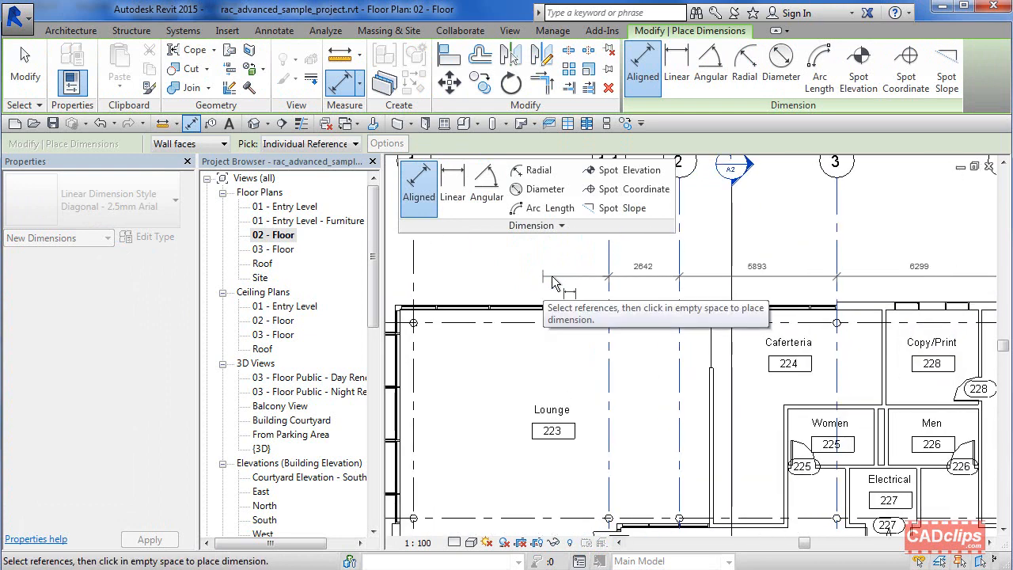
left_click(608, 274)
middle_click_drag(606, 274, 652, 278)
left_click(460, 283)
scroll(464, 280, "down", 2)
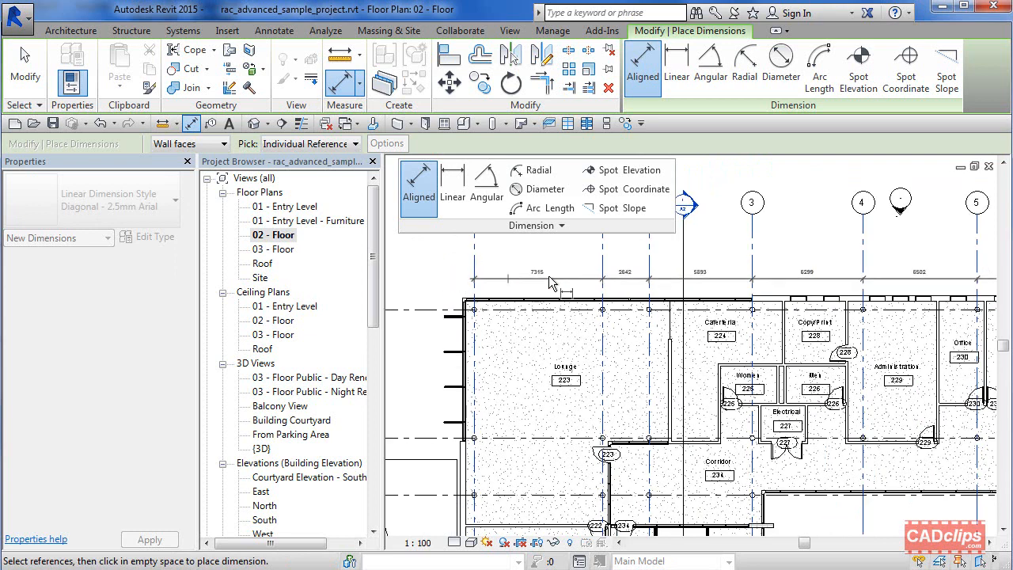
middle_click_drag(552, 279, 499, 294)
scroll(490, 284, "down", 2)
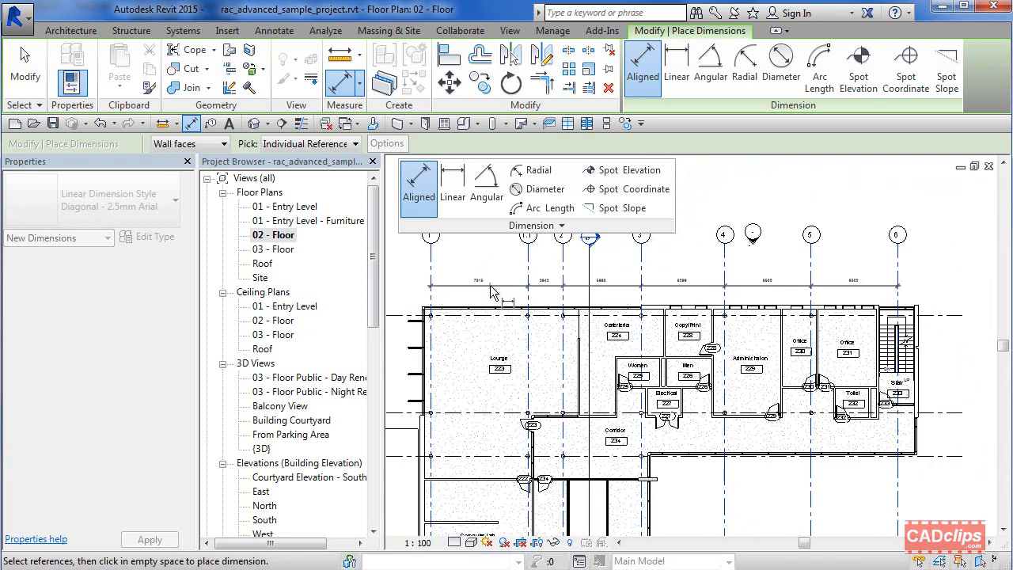
scroll(489, 287, "up", 2)
middle_click_drag(489, 287, 530, 328)
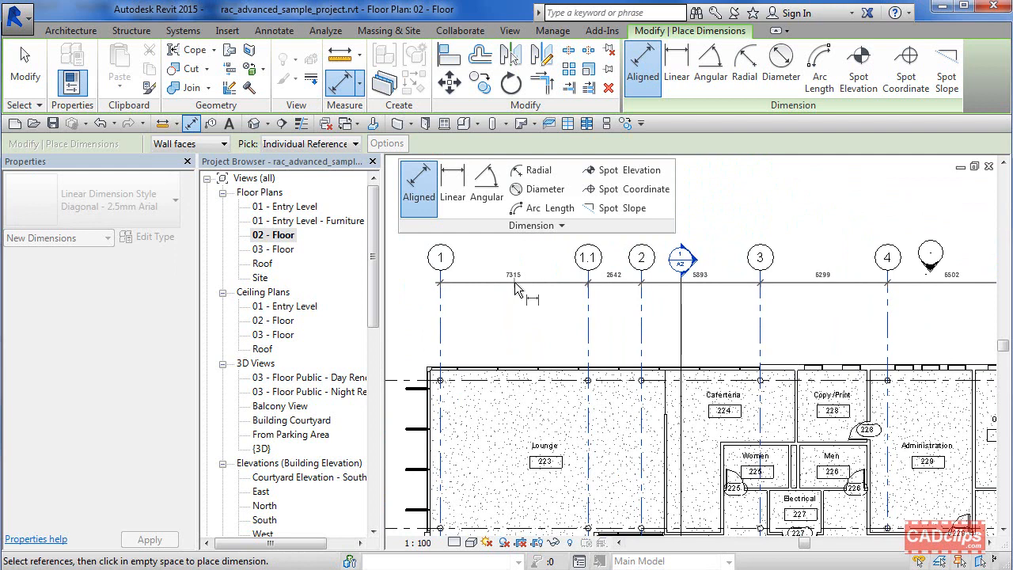
left_click(514, 282)
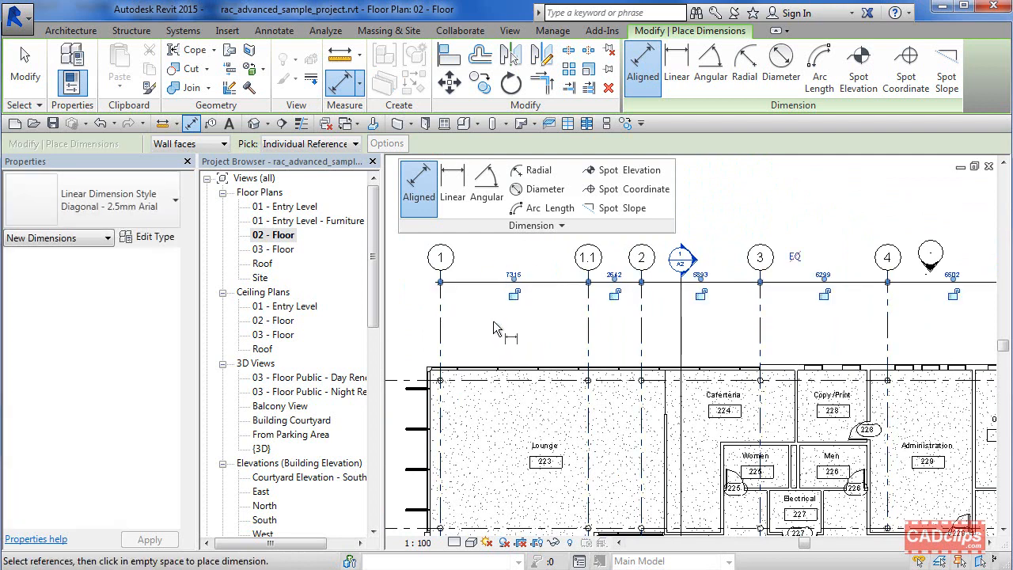
left_click(25, 70)
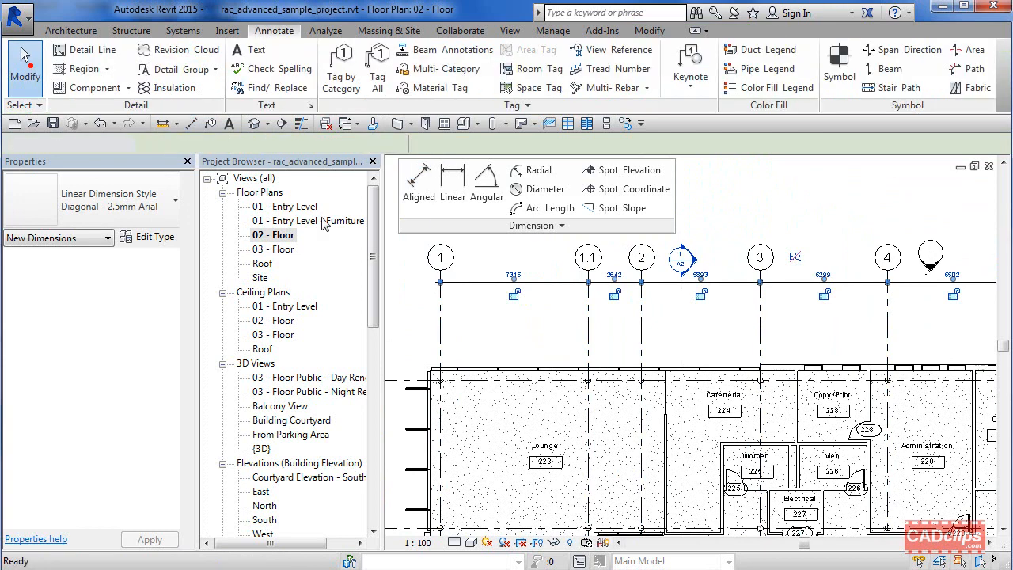
Step: Remove and restore the witness lines at grids 1.1, 2 and 3 in the dimension string
left_click(540, 283)
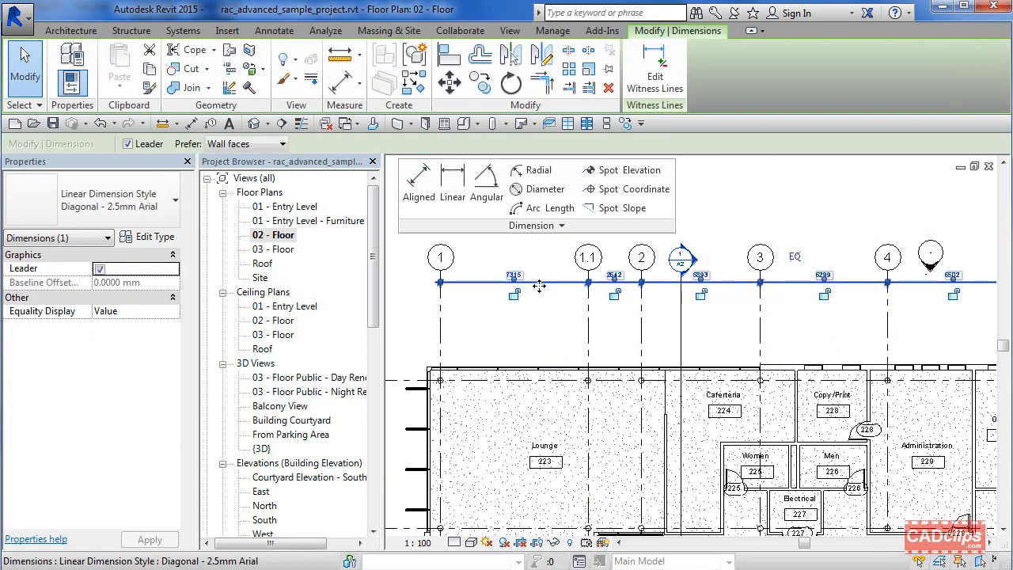
left_click(655, 83)
left_click(590, 318)
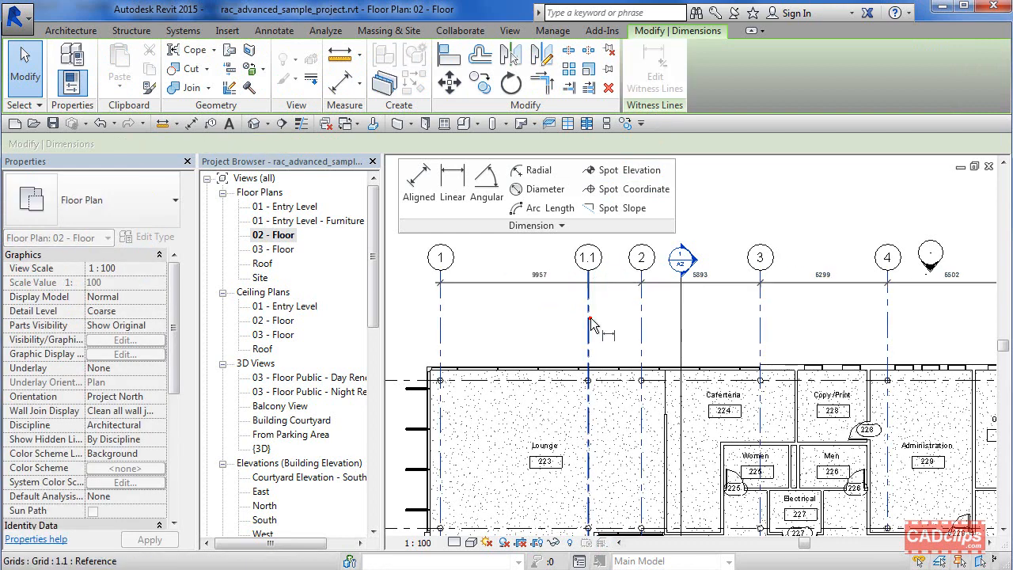
left_click(641, 320)
left_click(763, 318)
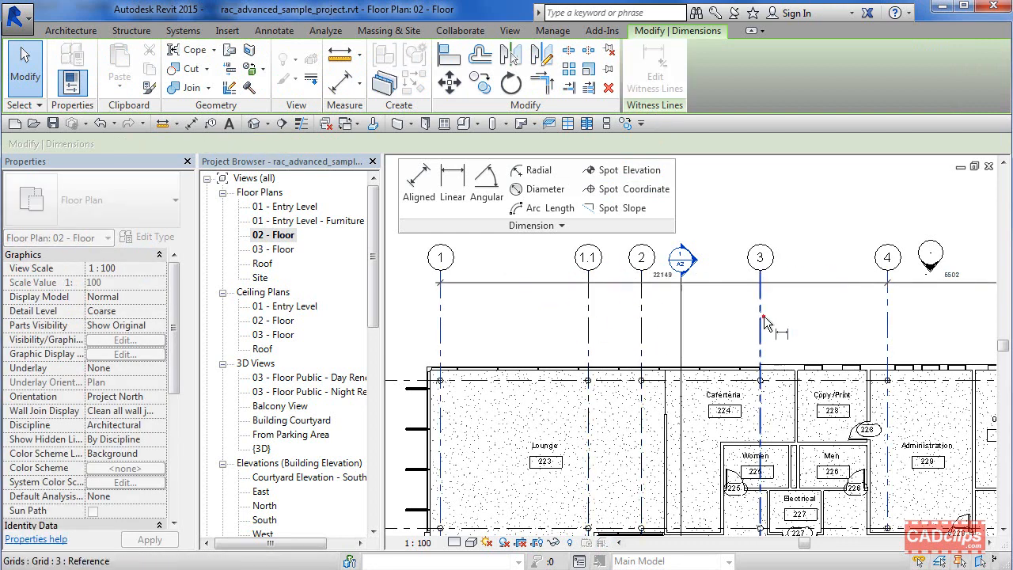
left_click(643, 316)
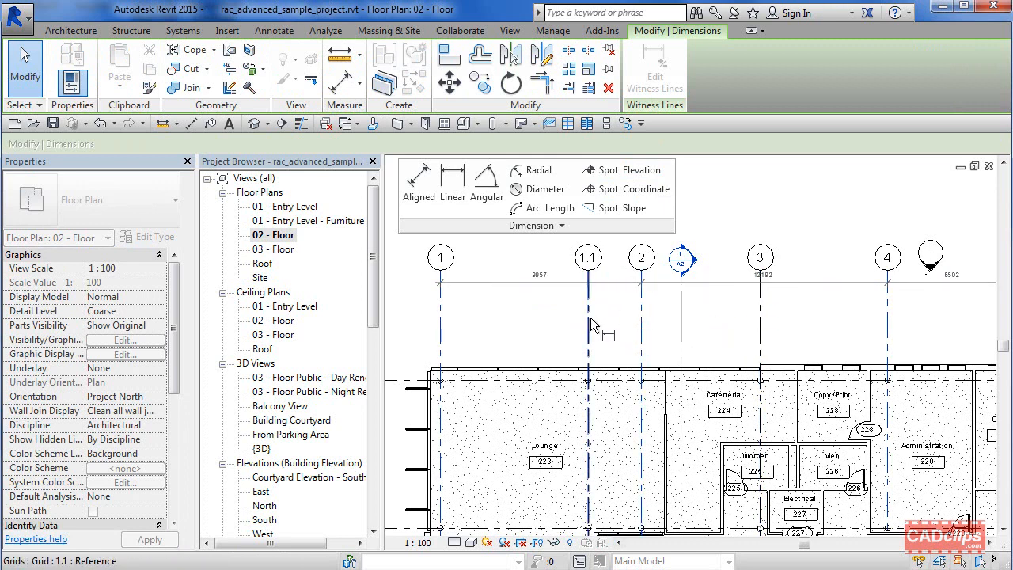
left_click(590, 317)
left_click(761, 315)
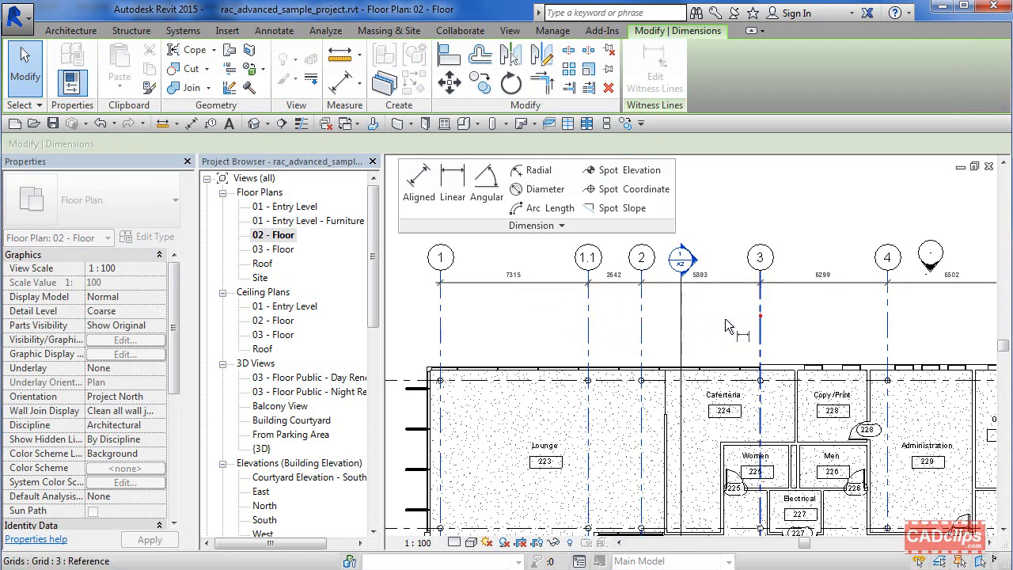
left_click(552, 325)
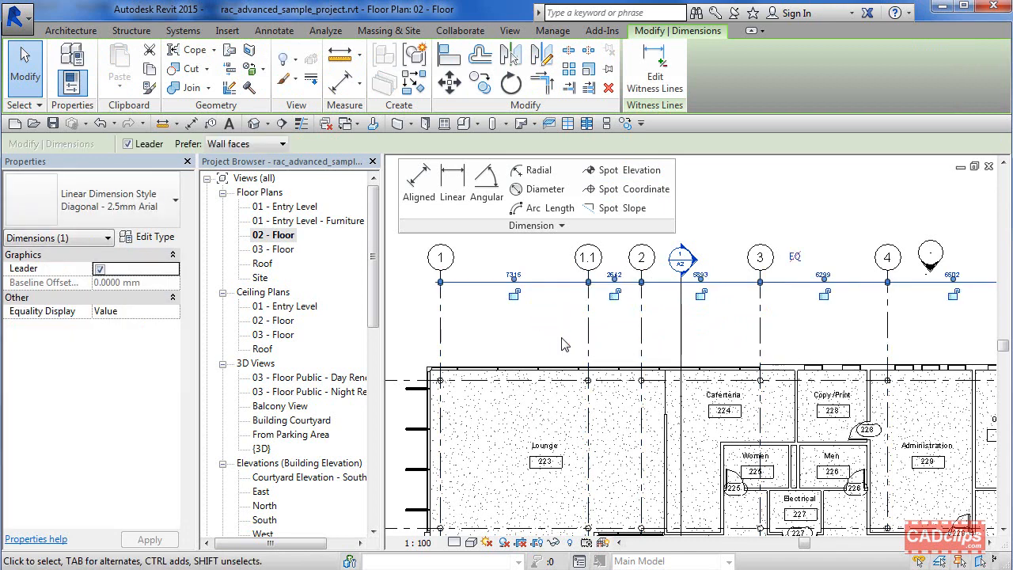
left_click(561, 344)
left_click(516, 282)
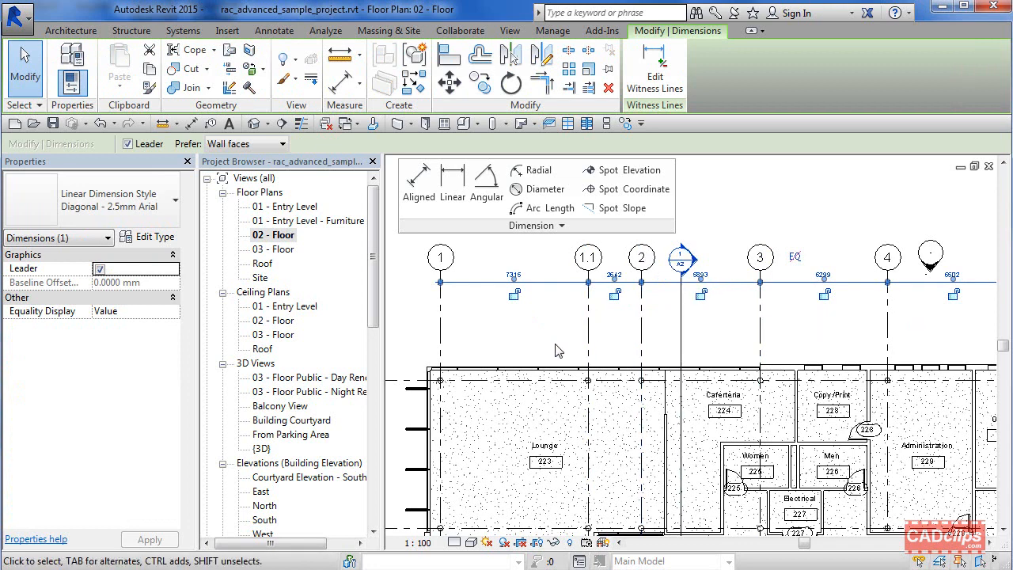
middle_click_drag(553, 348, 523, 196)
scroll(667, 353, "up", 3)
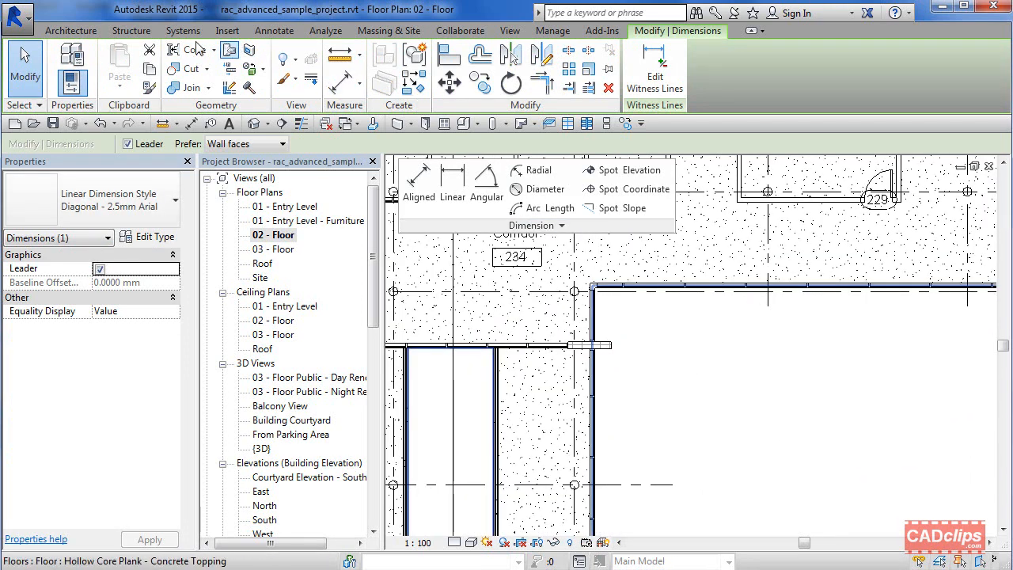
Step: Draw a short Exterior Glazing curtain wall segment in the open area and delete it
left_click(89, 30)
left_click(71, 60)
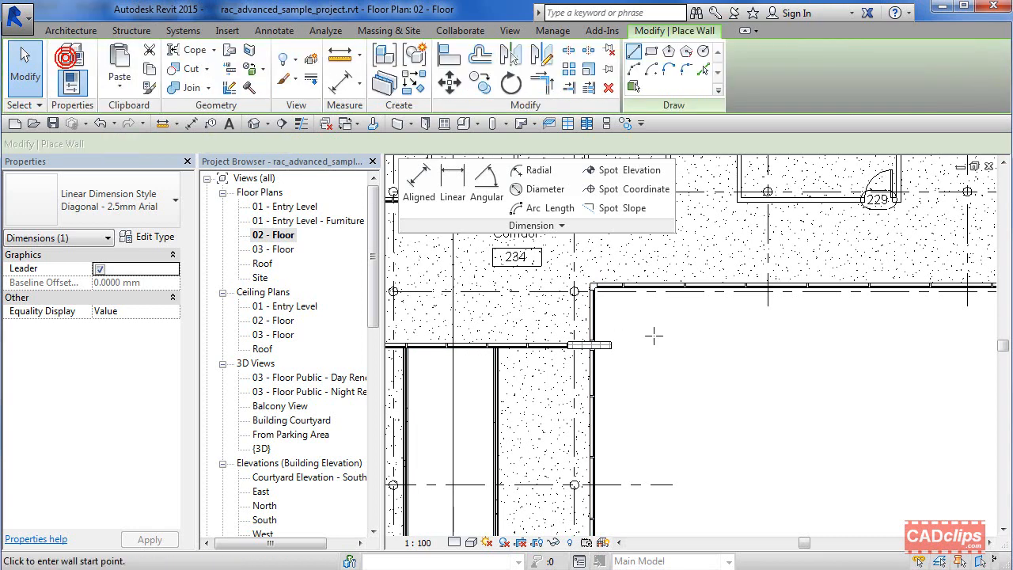
left_click(663, 406)
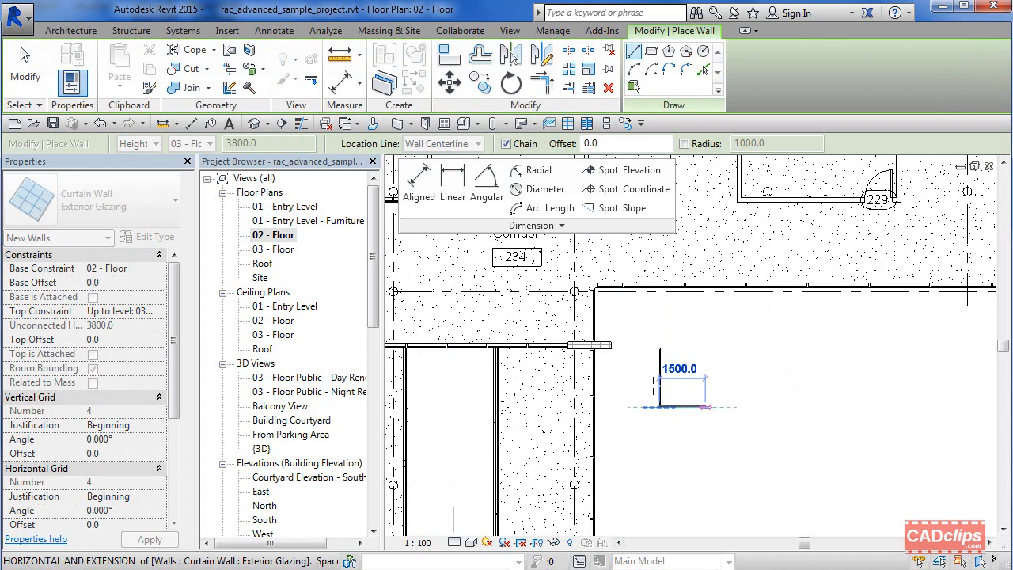
key("Escape")
key("Escape")
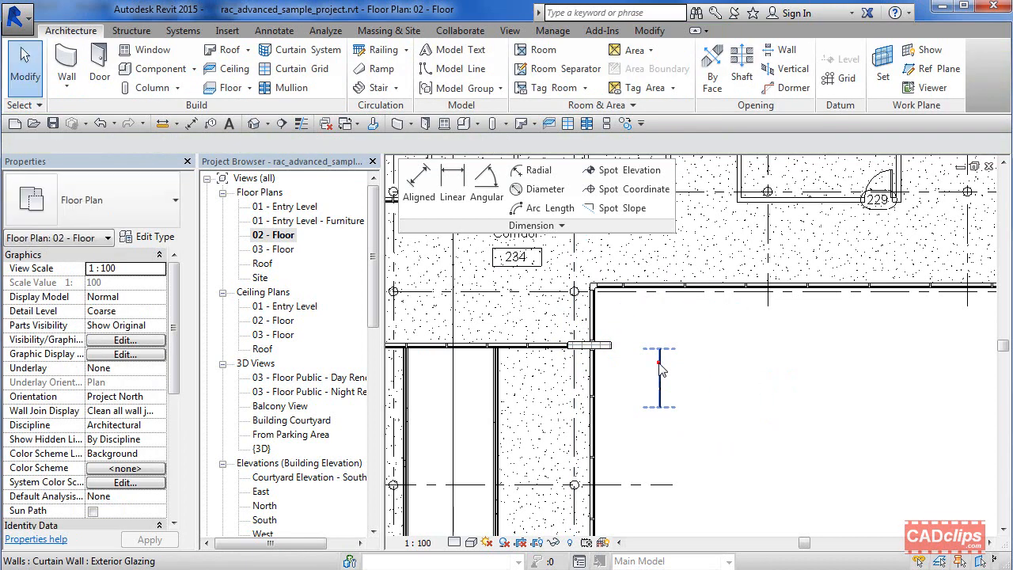
left_click(660, 379)
key("Delete")
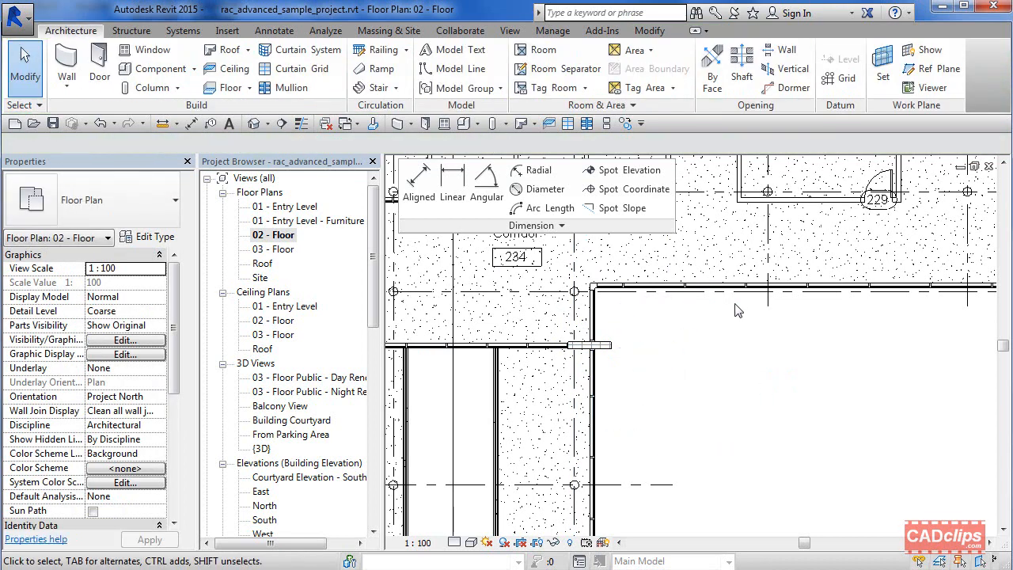
Step: Use Create Similar on the Interior 138mm Partition wall to draw a stepped wall with 30° diagonals and horizontal runs of about 1300, 1700 and 2000 mm
left_click(761, 202)
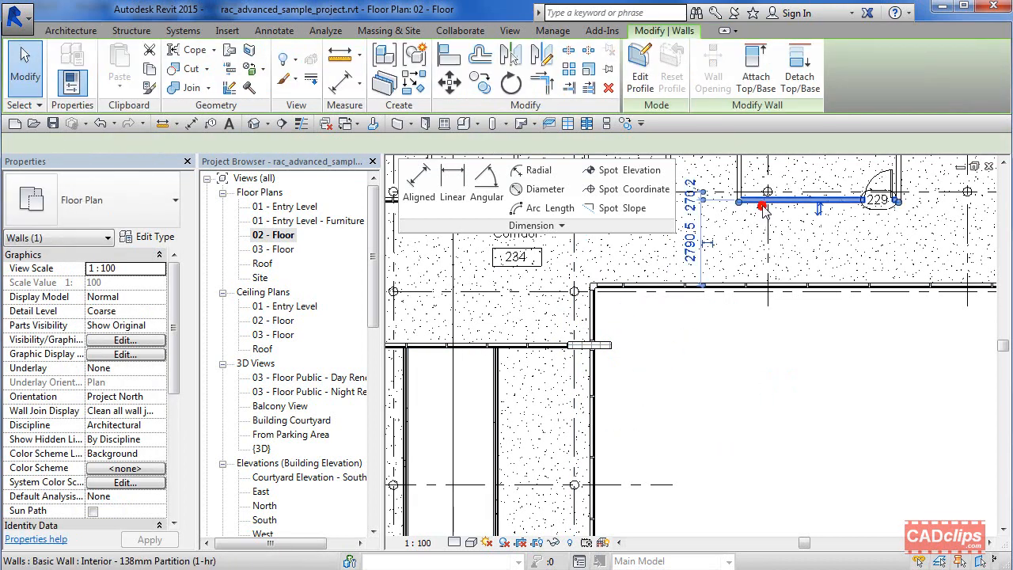
left_click(413, 81)
left_click(679, 411)
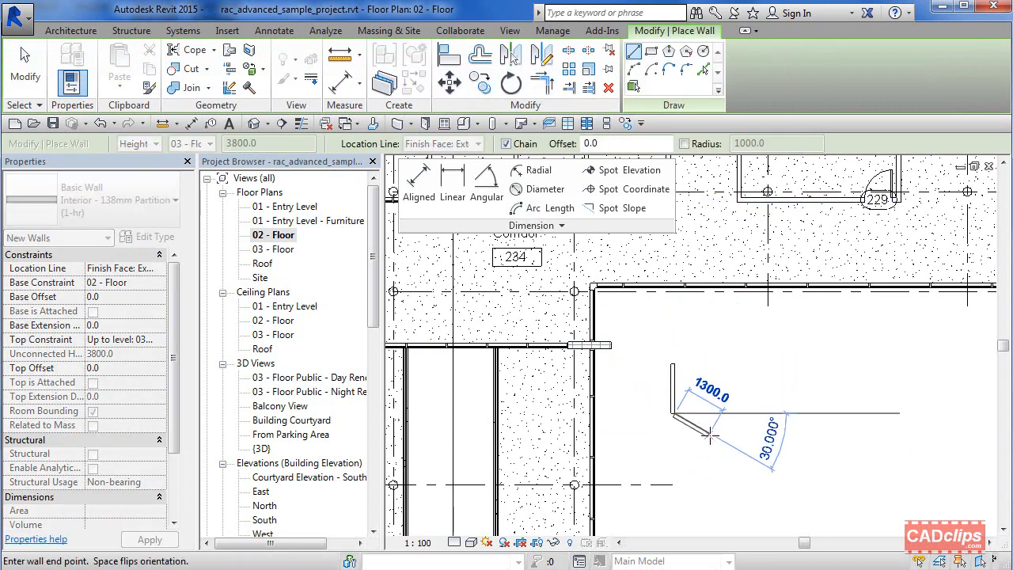
left_click(710, 434)
left_click(749, 435)
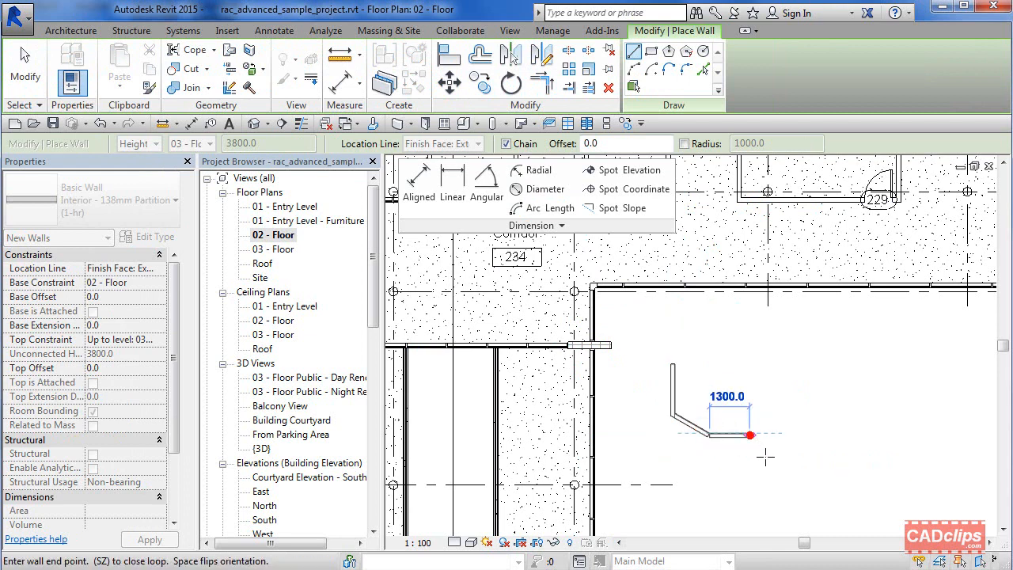
left_click(774, 460)
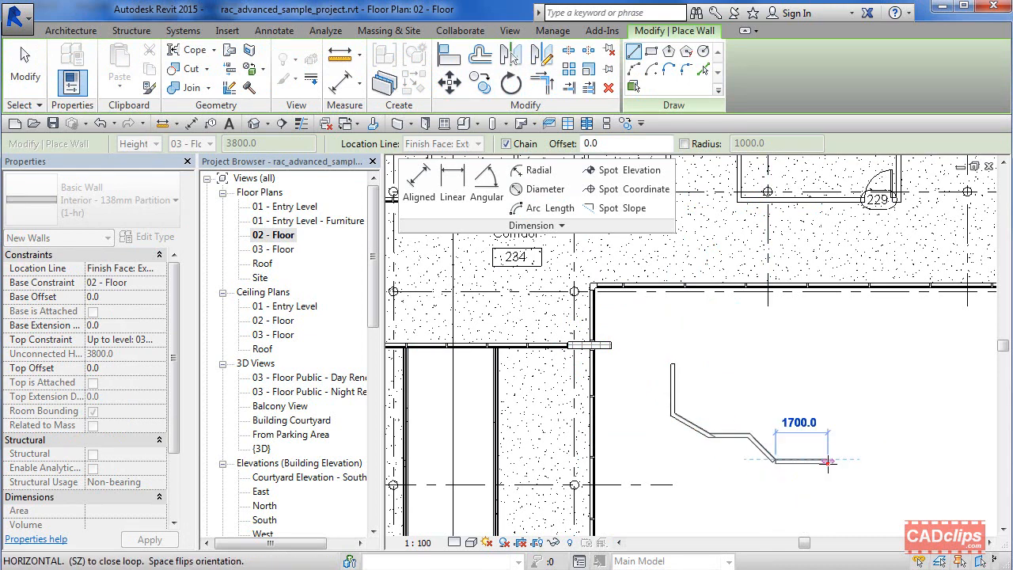
left_click(827, 462)
left_click(852, 485)
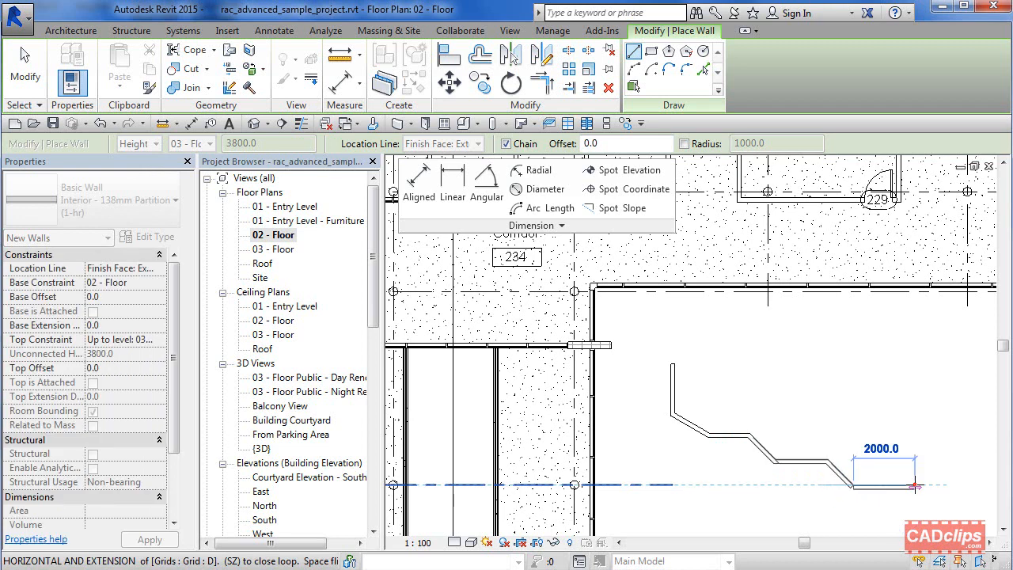
left_click(915, 486)
key("Escape")
key("Escape")
Step: Dimension the horizontal spacing between the stepped wall's bends with an aligned dimension string placed below it
scroll(869, 484, "up", 2)
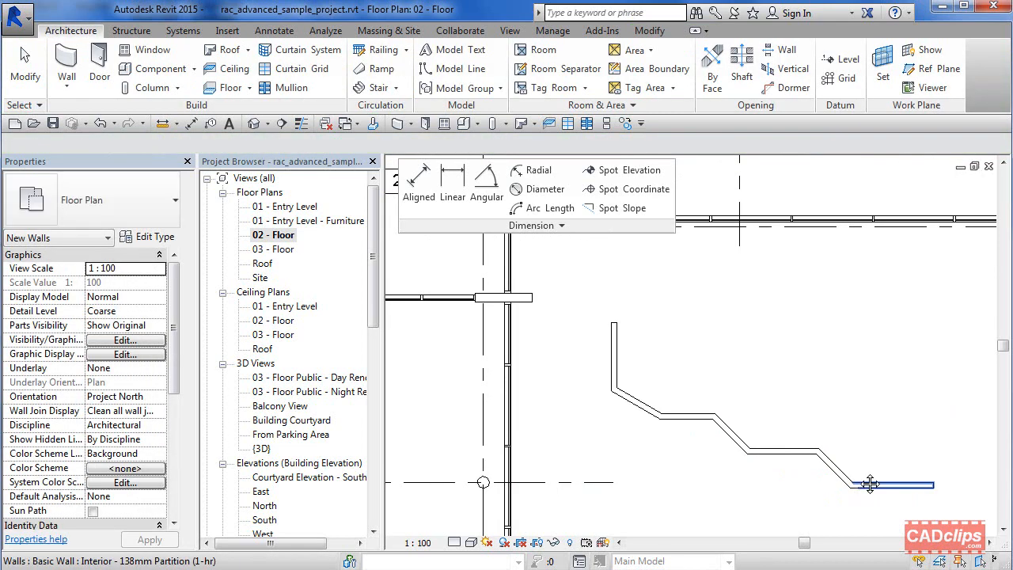
left_click(282, 32)
left_click(413, 180)
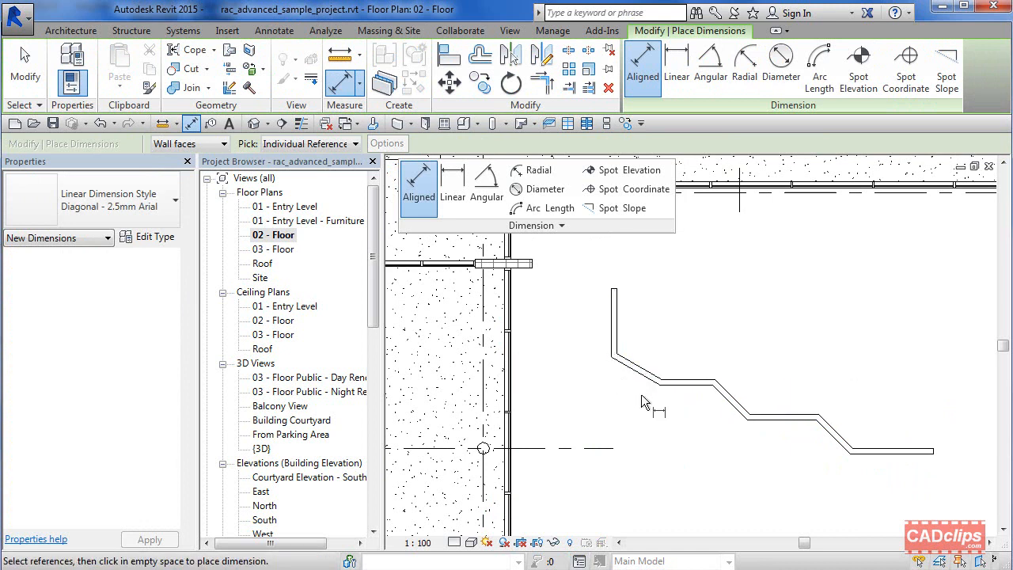
left_click(612, 346)
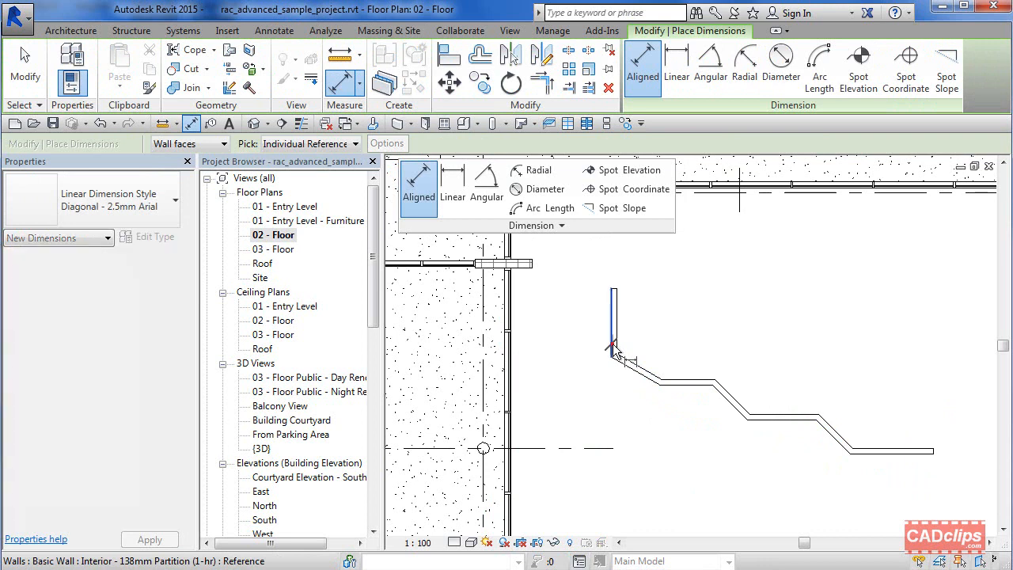
left_click(661, 386)
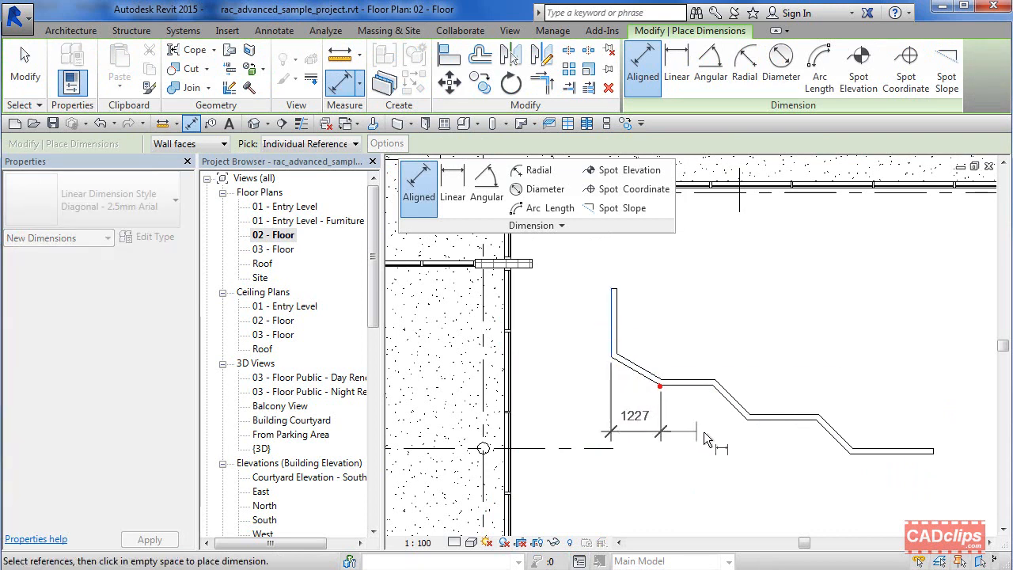
left_click(748, 422)
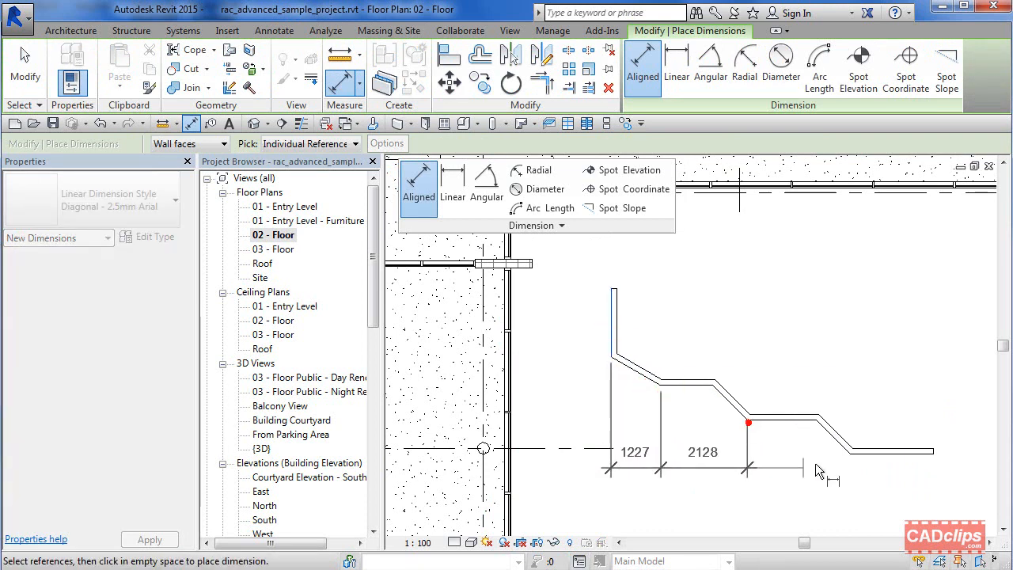
left_click(855, 462)
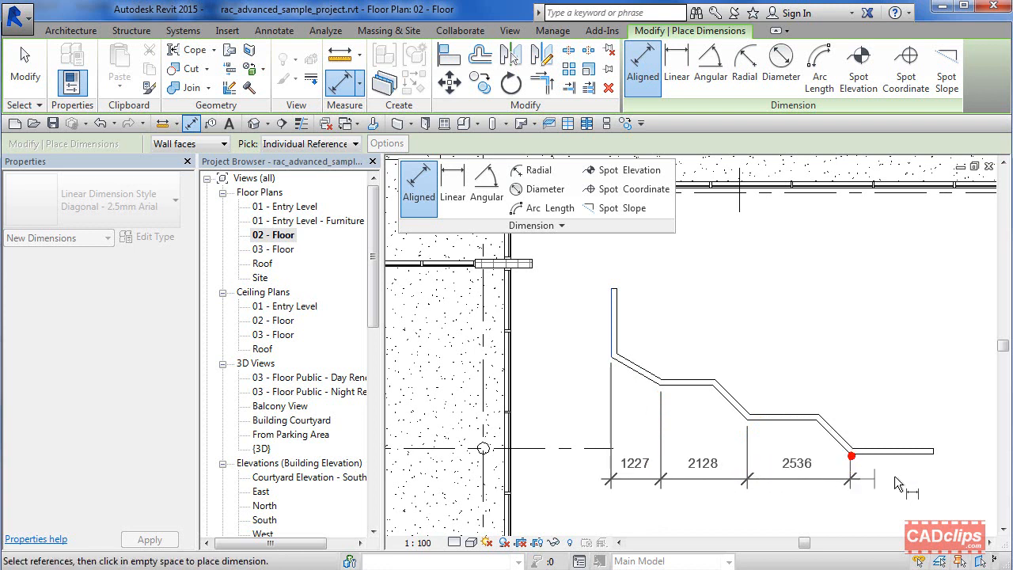
left_click(933, 456)
left_click(896, 492)
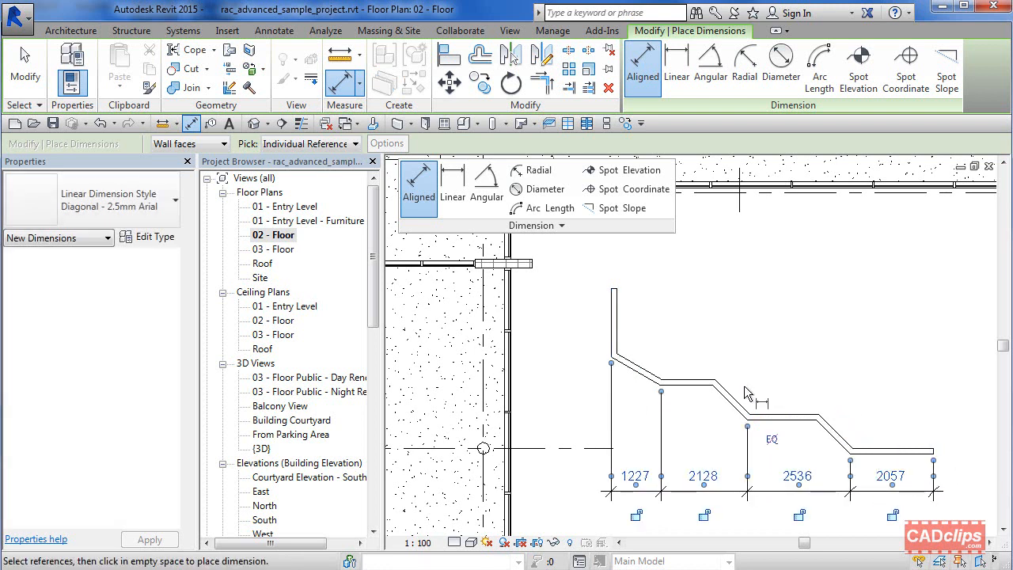
scroll(744, 386, "up", 2)
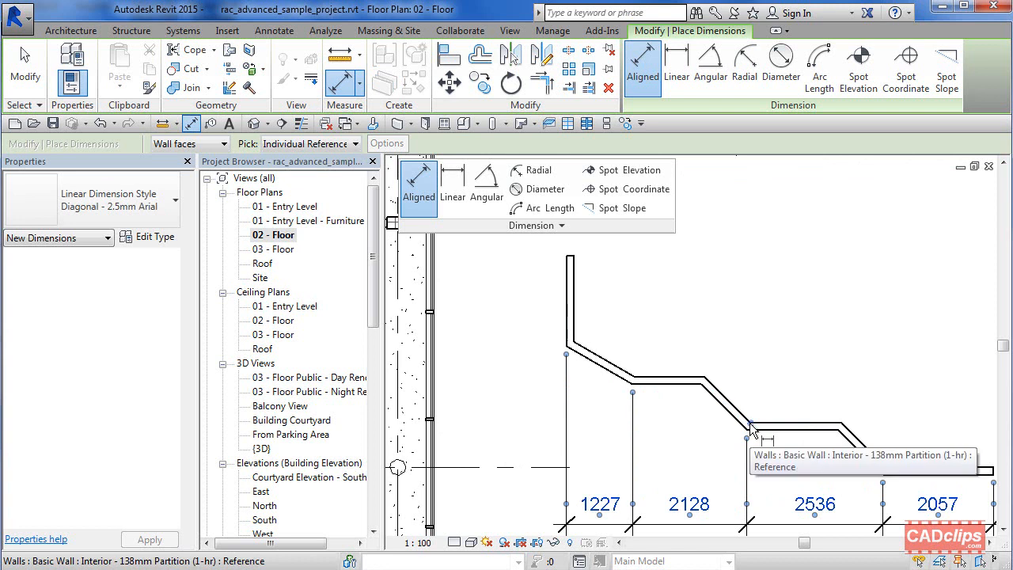
key("Escape")
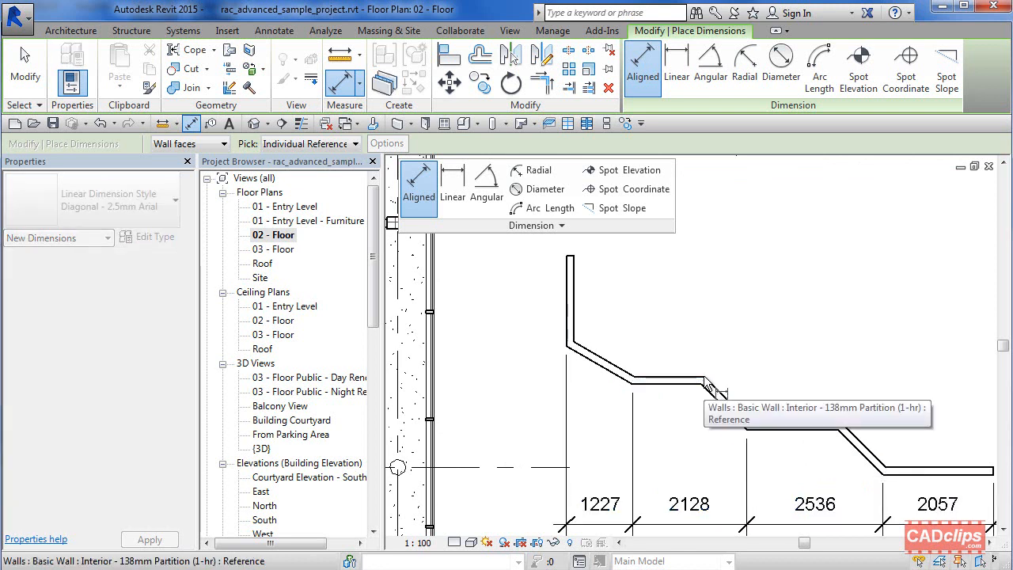
Step: Add an aligned dimension measuring the perpendicular distance between the two parallel diagonal wall segments
left_click(708, 388)
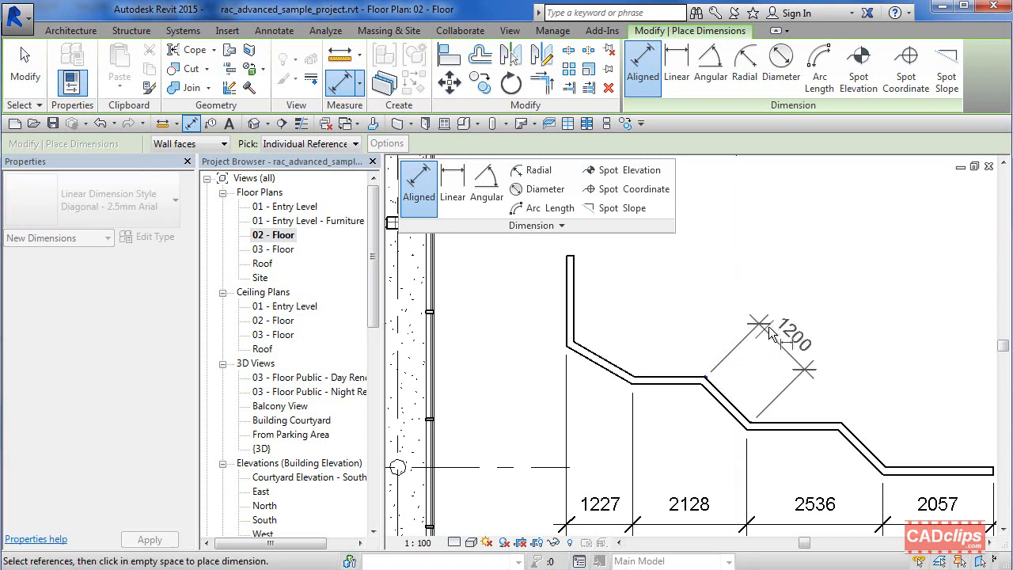
left_click(715, 328)
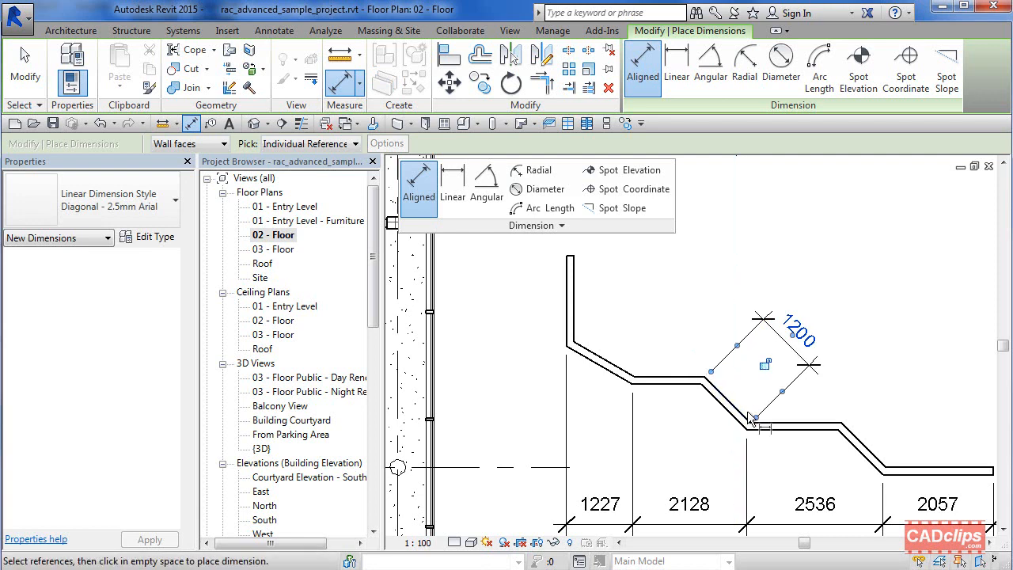
key("Escape")
key("Escape")
scroll(749, 419, "down", 2)
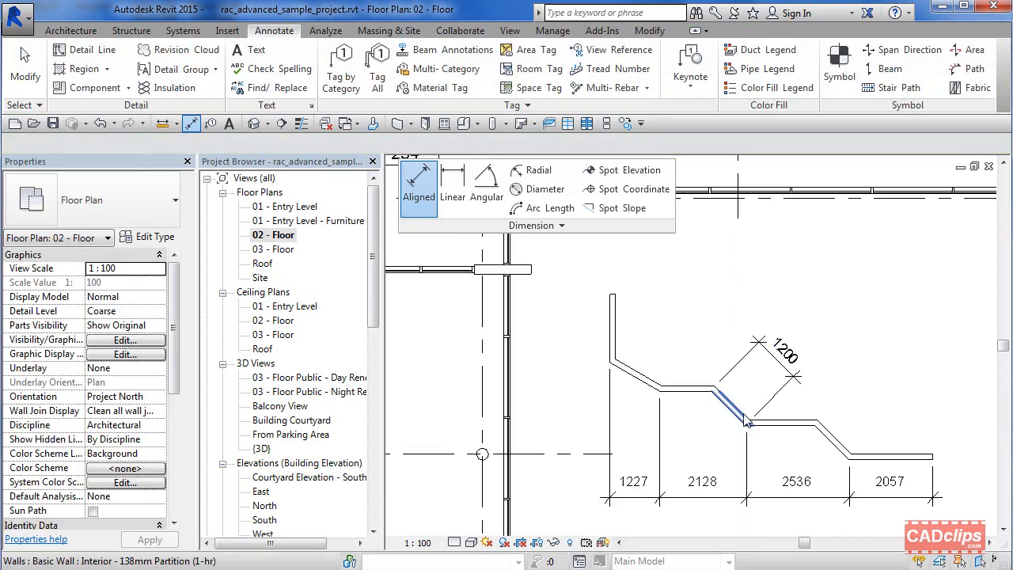
Step: Place a vertical linear dimension between the two lower horizontal runs of the stepped wall, to its right
left_click(452, 181)
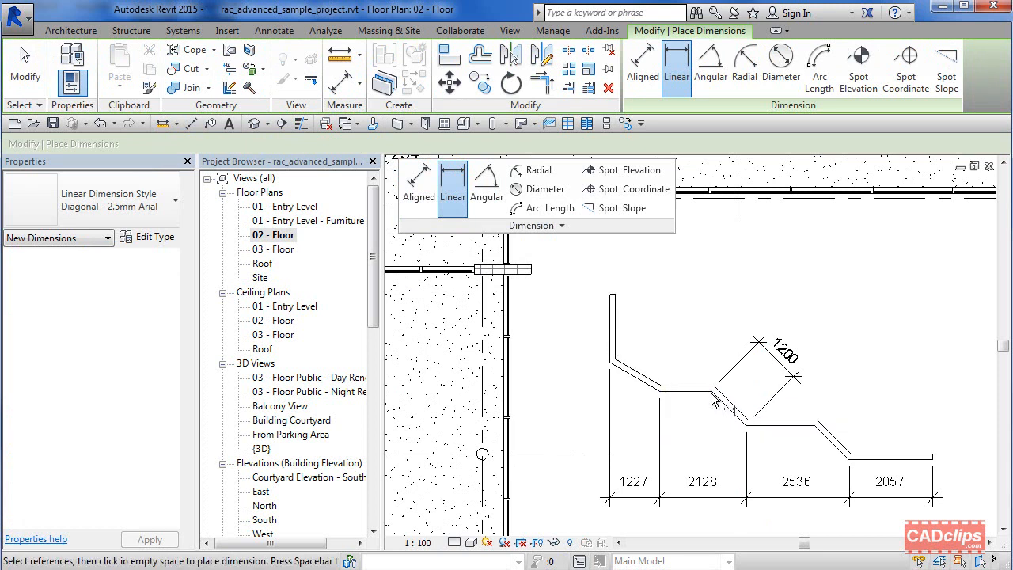
middle_click_drag(894, 365, 760, 372)
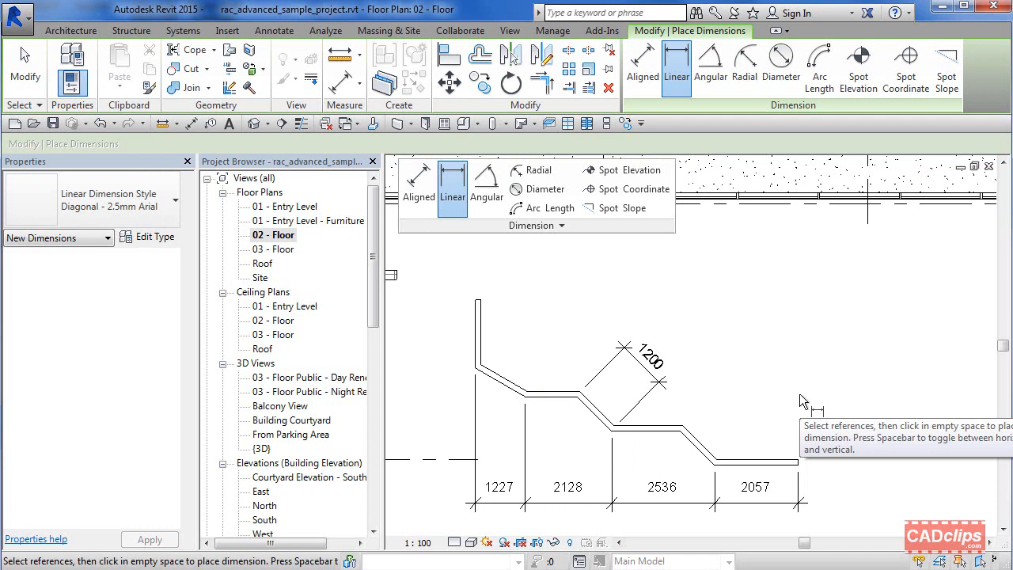
left_click(684, 428)
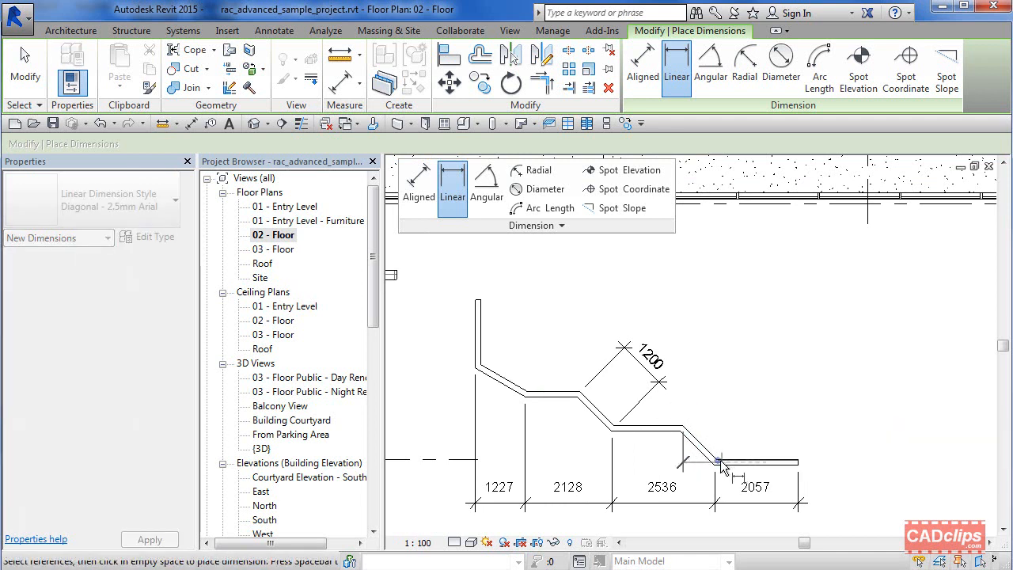
left_click(716, 462)
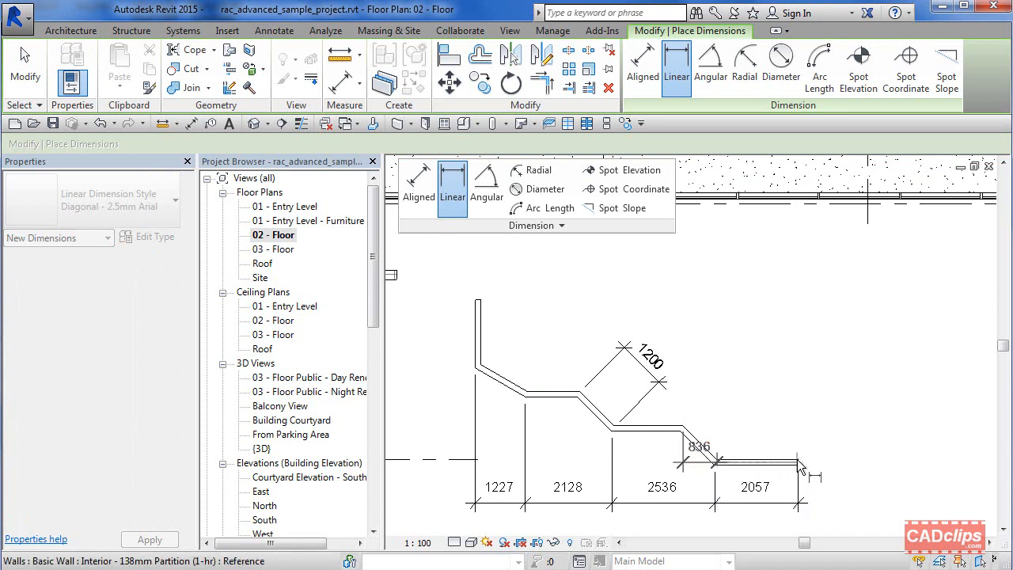
left_click(797, 459)
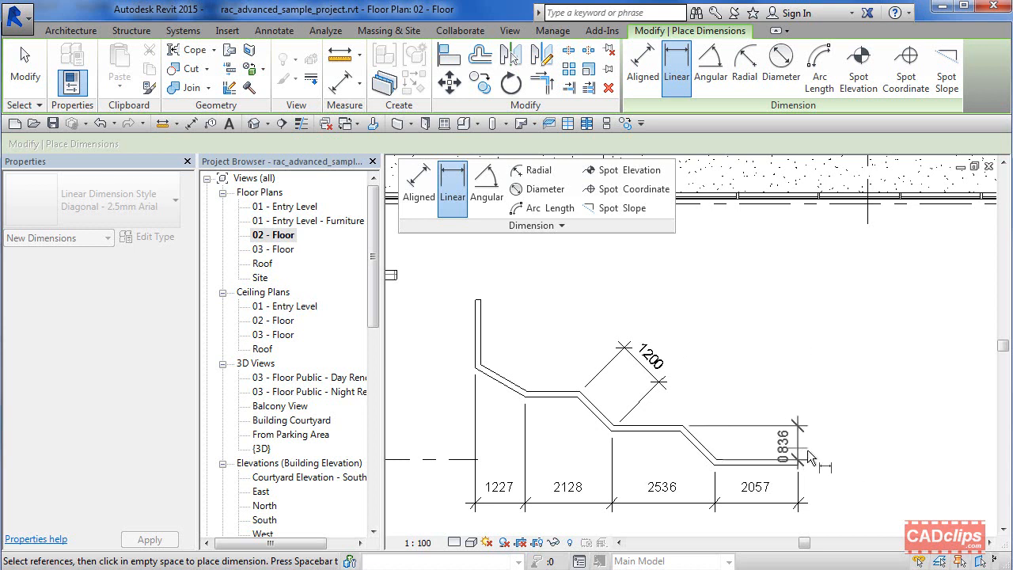
left_click(894, 453)
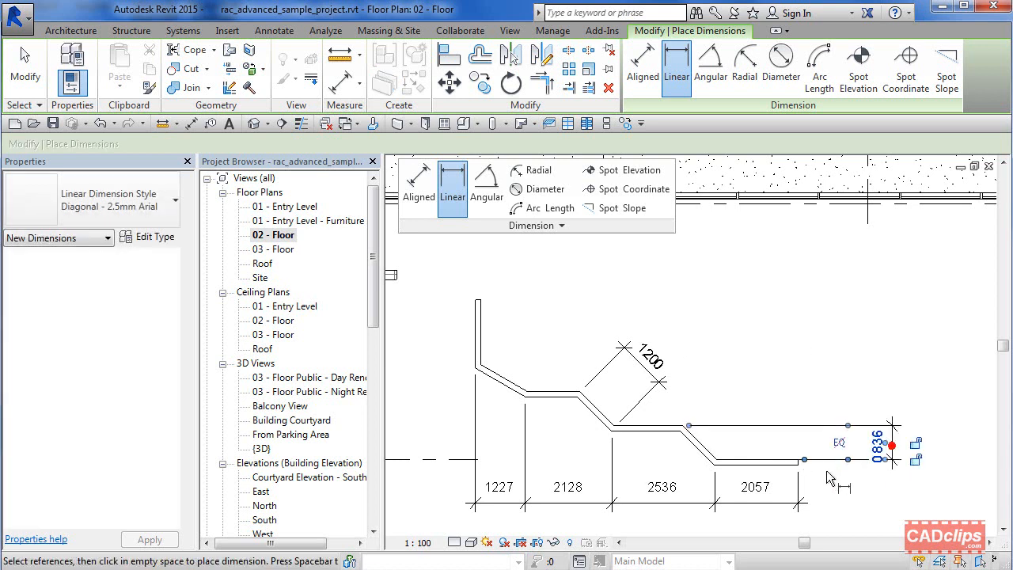
key("Escape")
key("Escape")
left_click(418, 184)
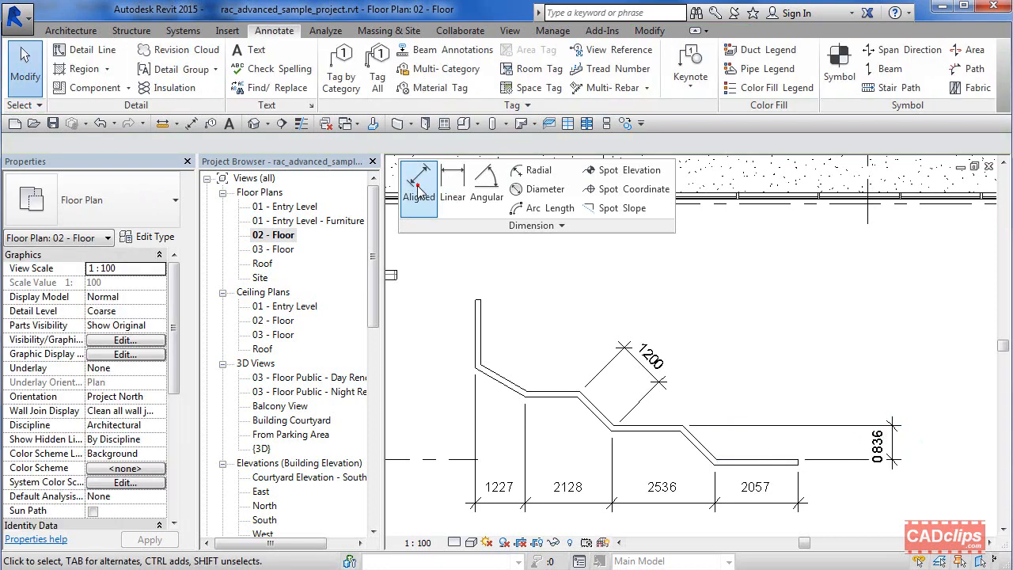
left_click(685, 434)
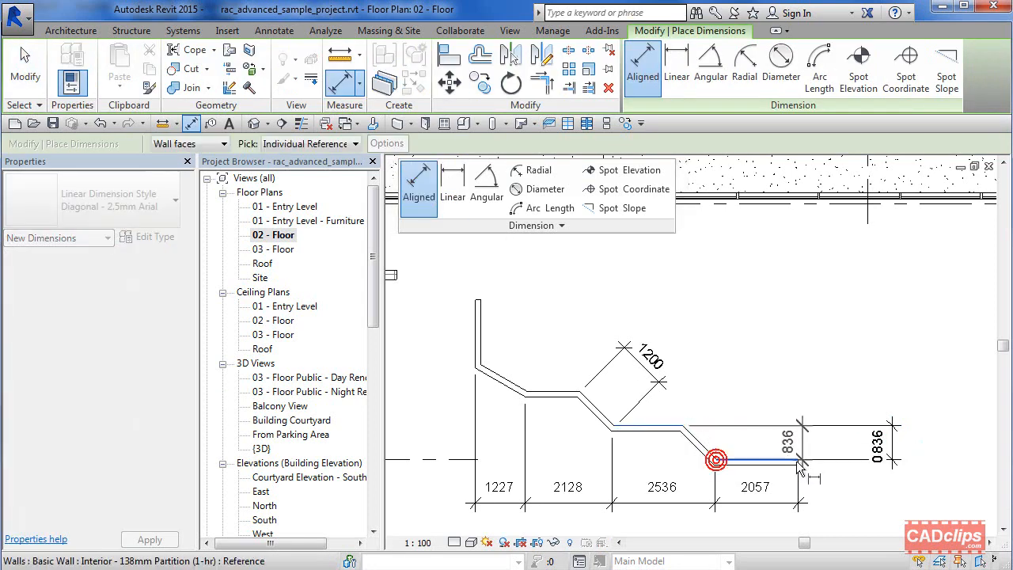
key("Escape")
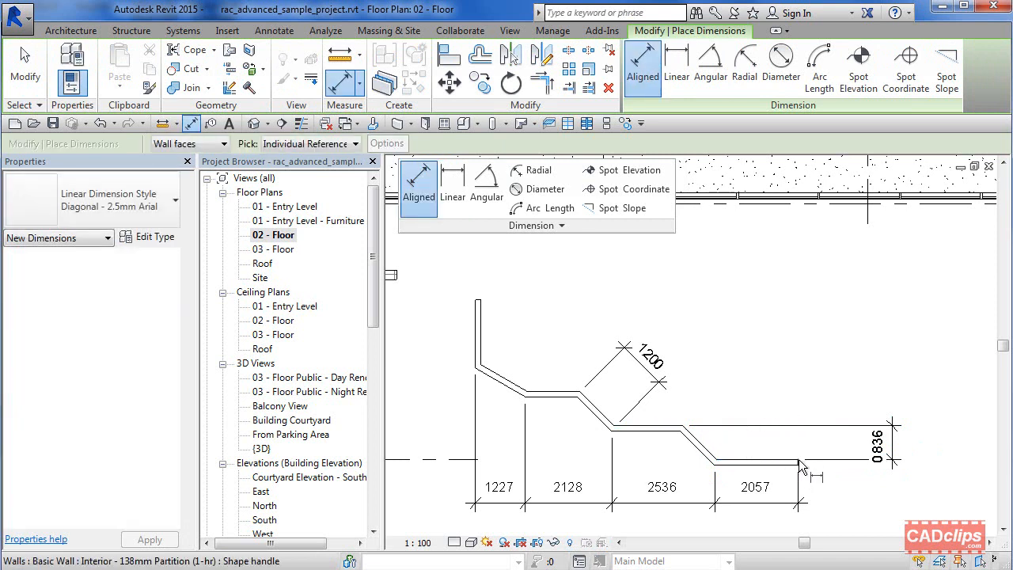
left_click(797, 459)
left_click(715, 456)
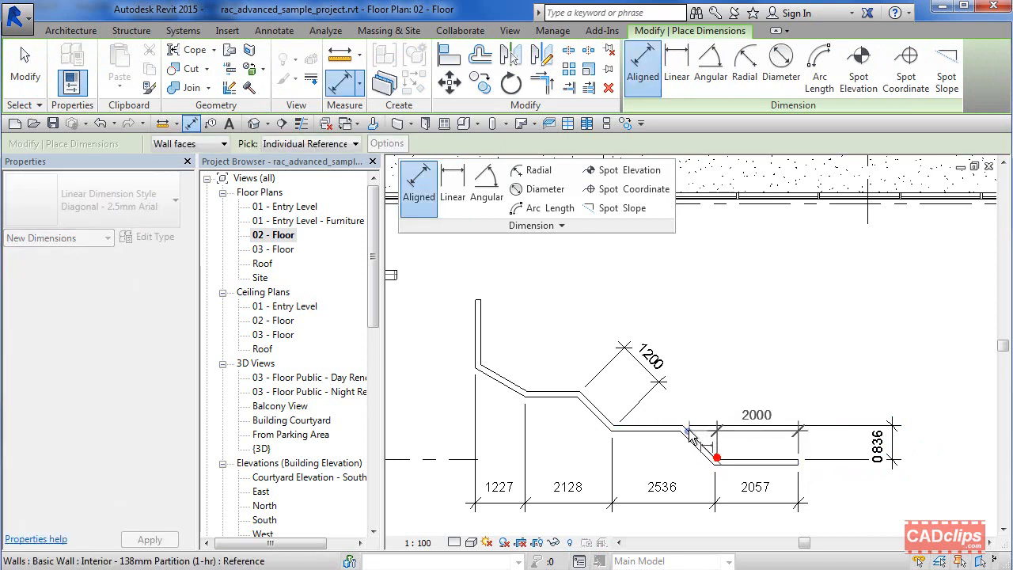
left_click(683, 426)
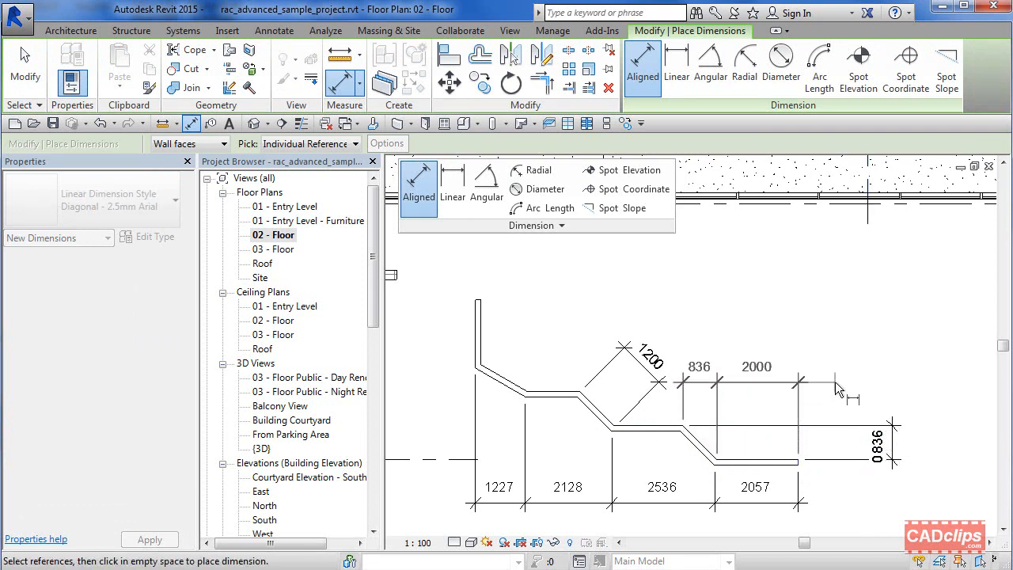
key("Escape")
key("Escape")
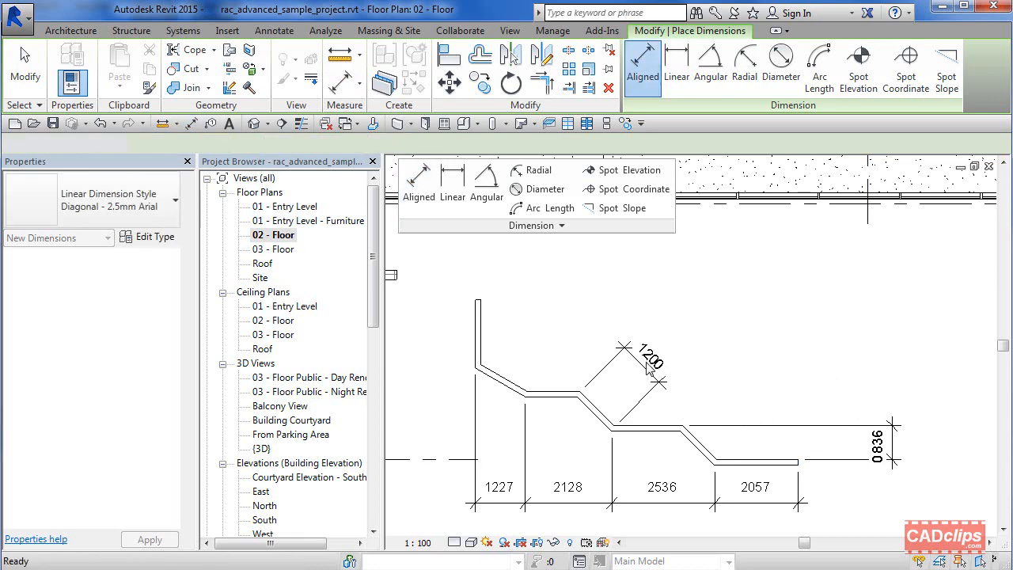
Step: Delete the aligned dimension between the diagonal wall segments
left_click(649, 364)
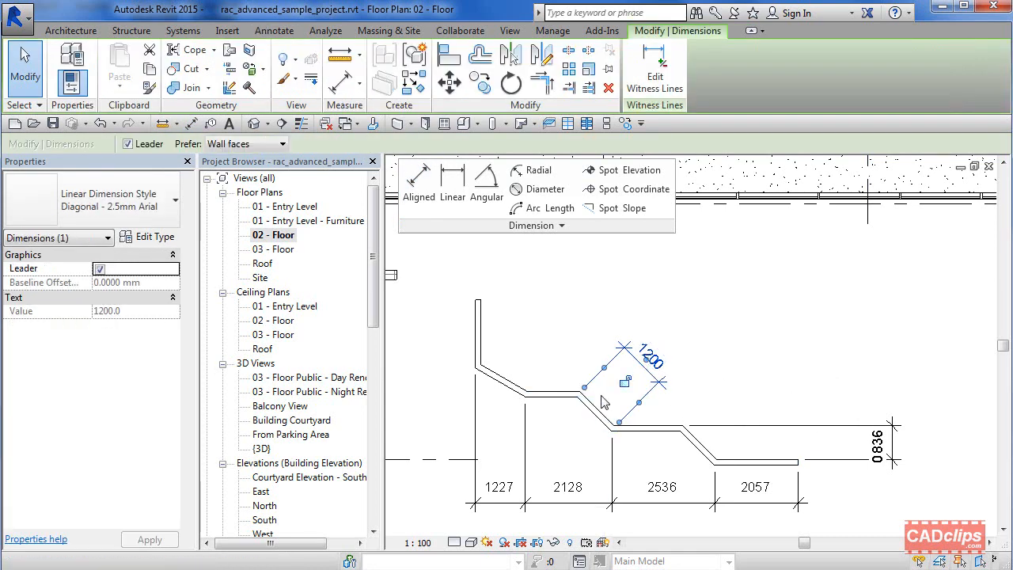
left_click(780, 392)
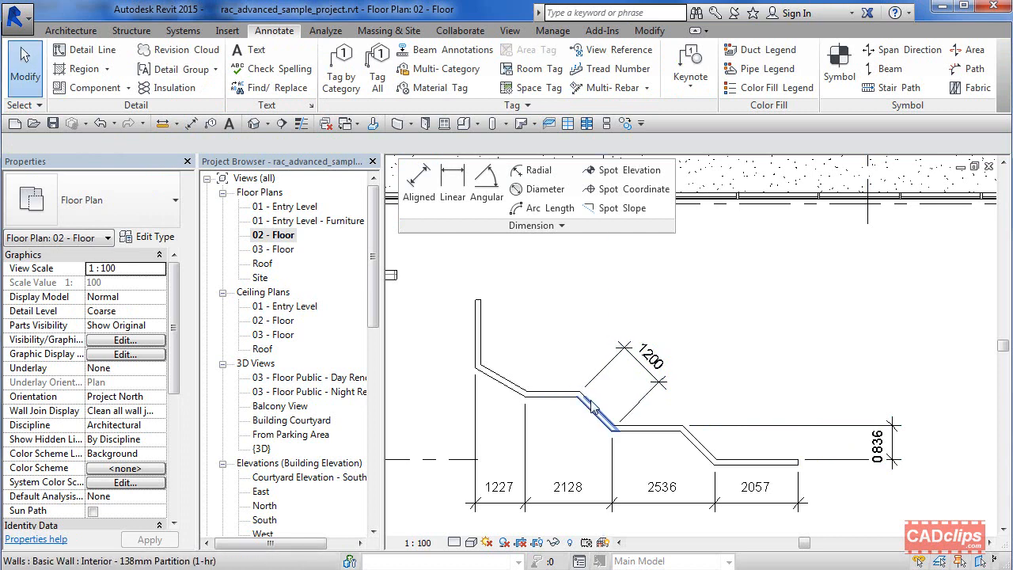
left_click(648, 400)
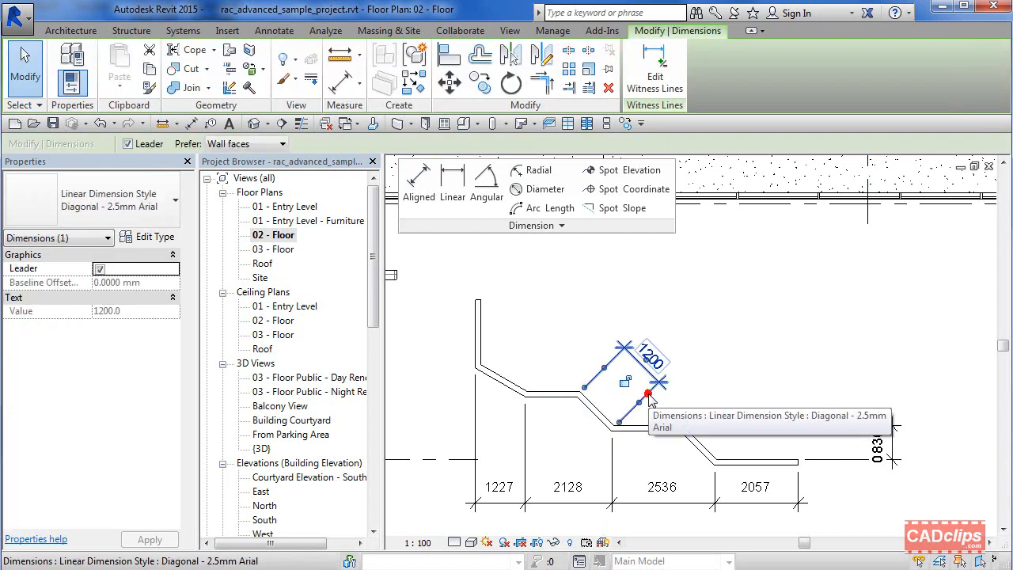
key("Delete")
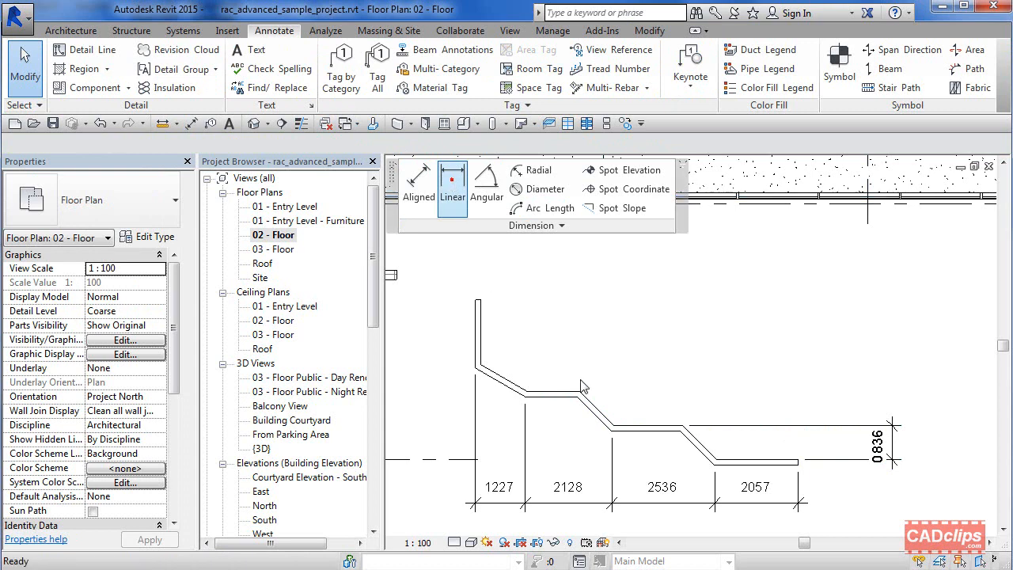
left_click(452, 180)
left_click(587, 393)
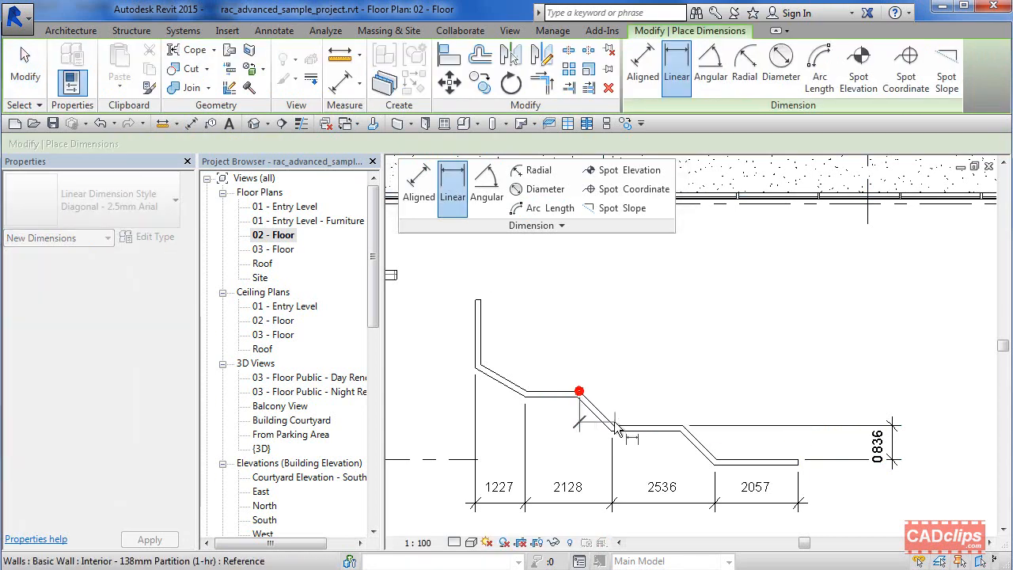
left_click(618, 430)
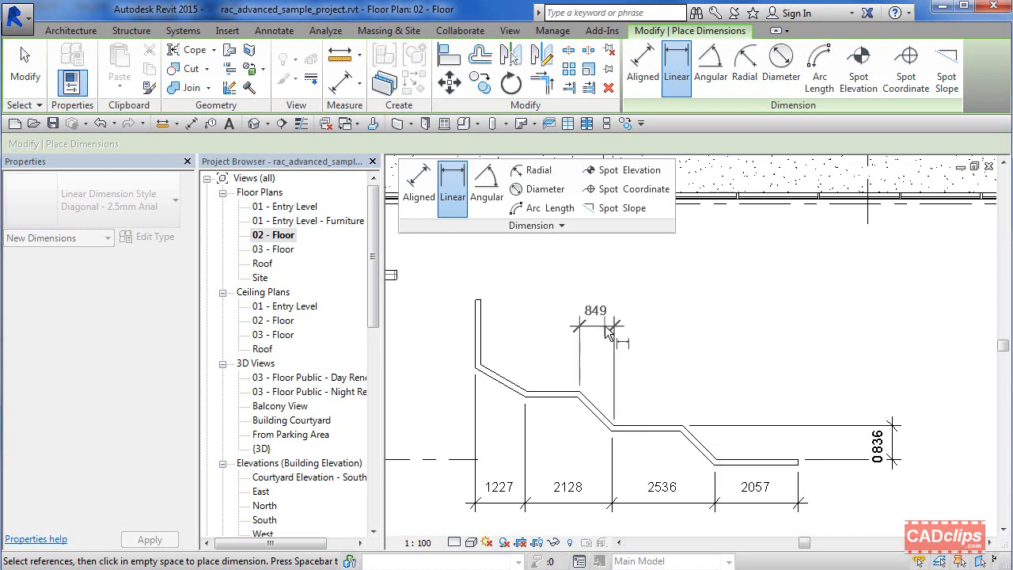
Step: Add an aligned dimension along the upper diagonal wall segment, placed above and parallel to it
left_click(418, 183)
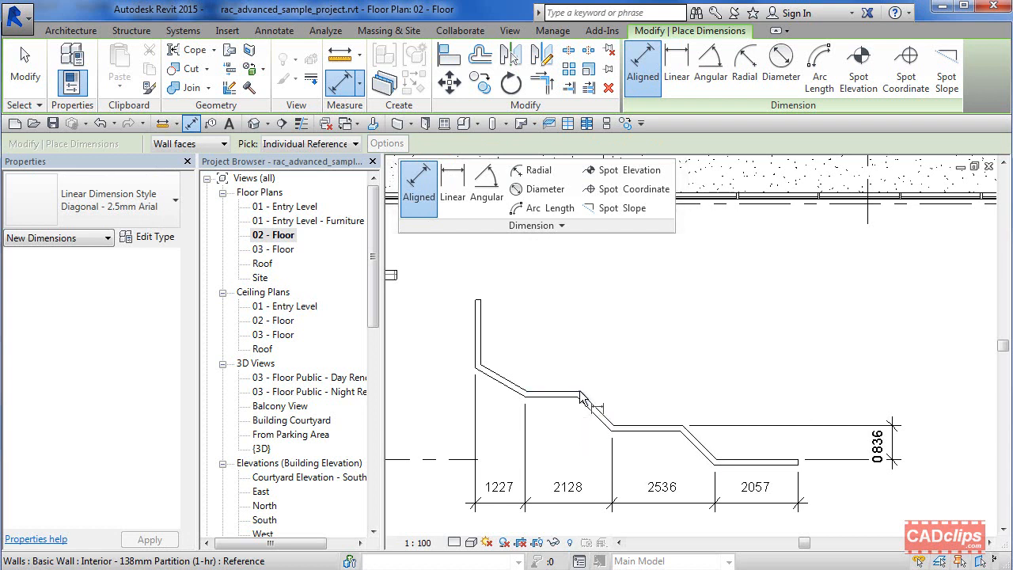
left_click(581, 394)
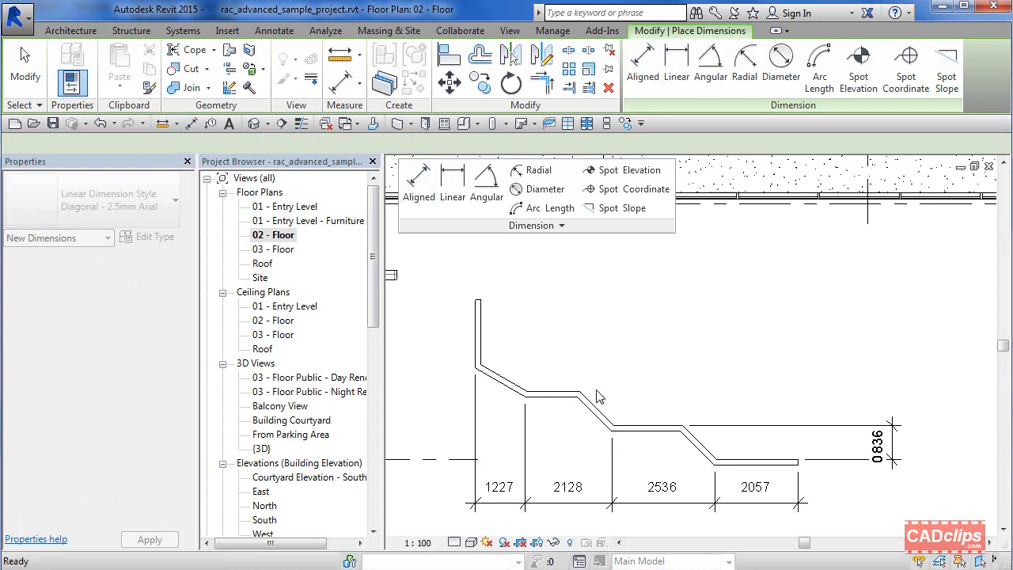
scroll(589, 398, "up", 2)
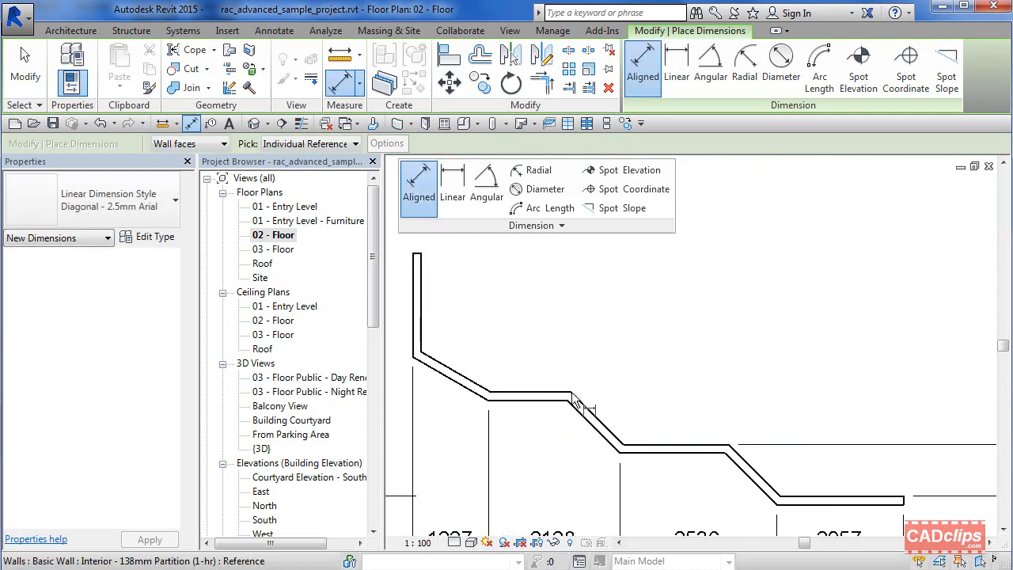
left_click(571, 391)
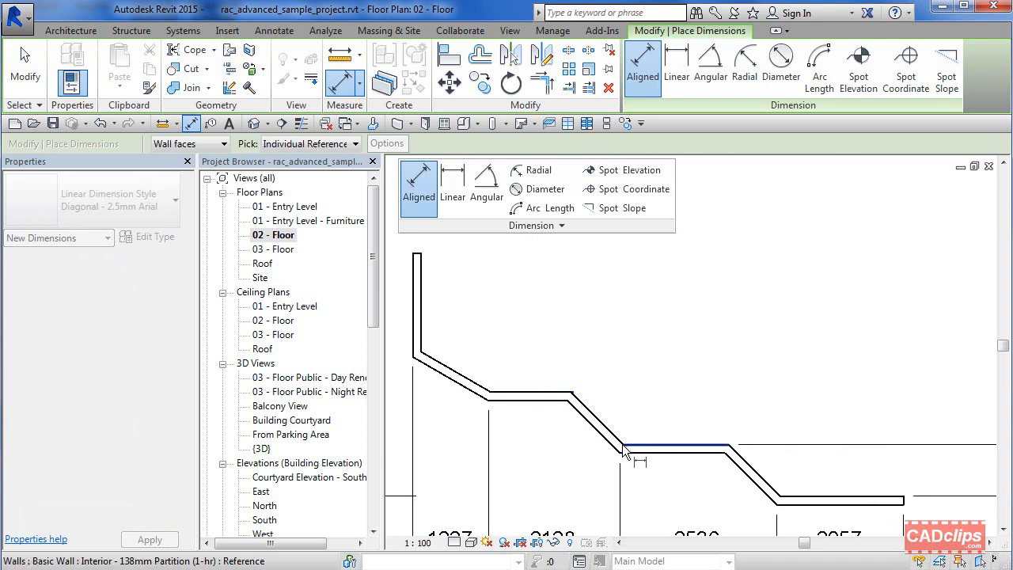
key("Tab")
key("Tab")
key("Tab")
key("Tab")
key("Tab")
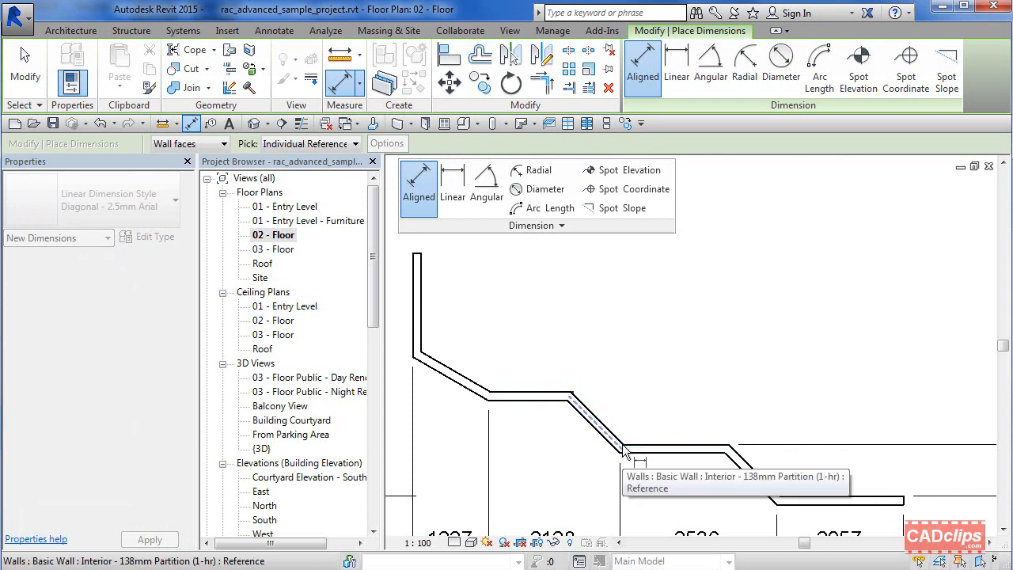
key("Tab")
key("Tab")
left_click(622, 444)
left_click(682, 342)
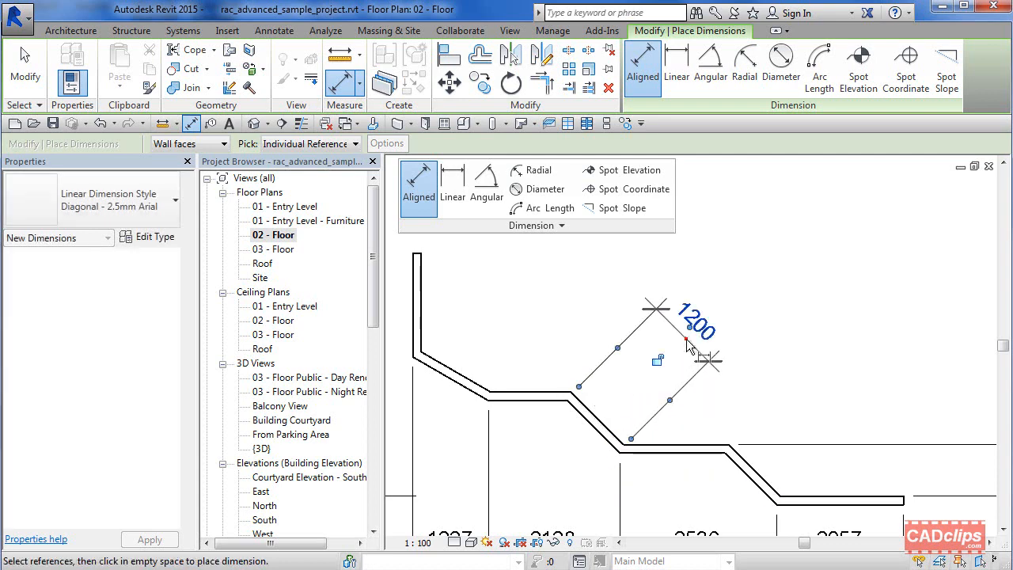
scroll(674, 358, "down", 2)
left_click(675, 357)
key("Escape")
key("Escape")
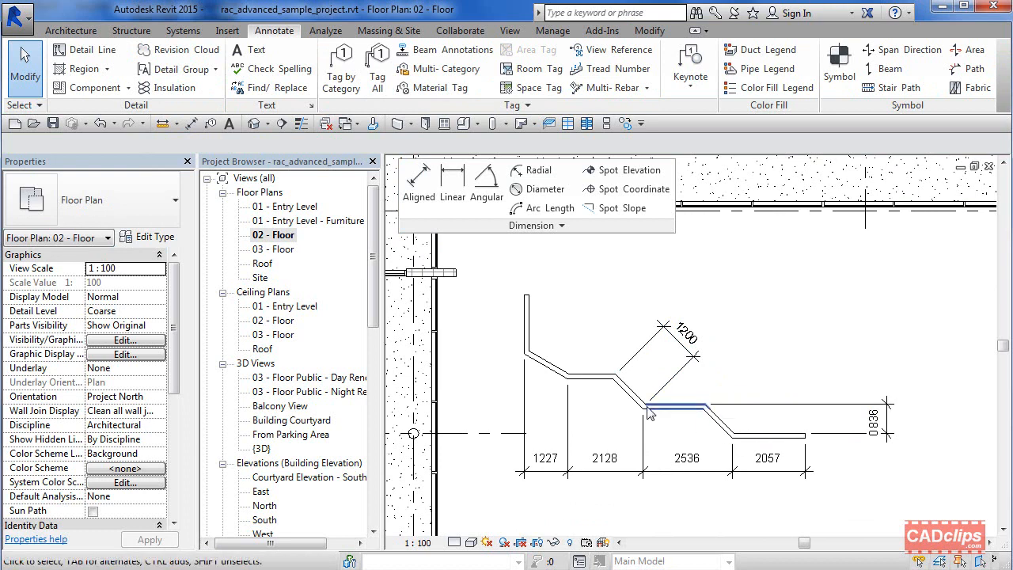
Step: Add an aligned dimension from the vertical wall's face to the first bend of the stepped wall, placed above the wall
middle_click_drag(646, 412, 722, 441)
scroll(643, 368, "up", 1)
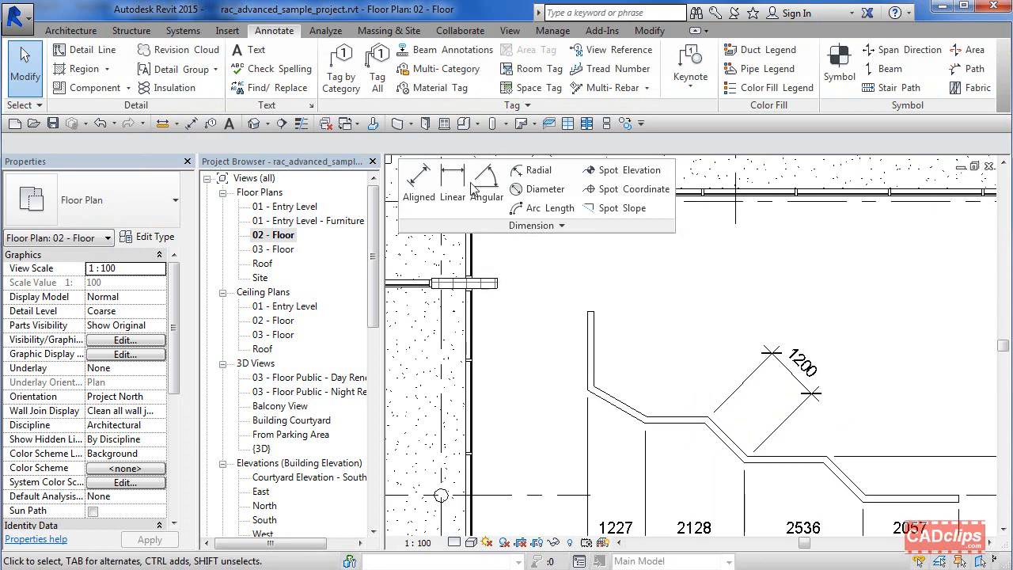
left_click(419, 190)
scroll(624, 314, "up", 1)
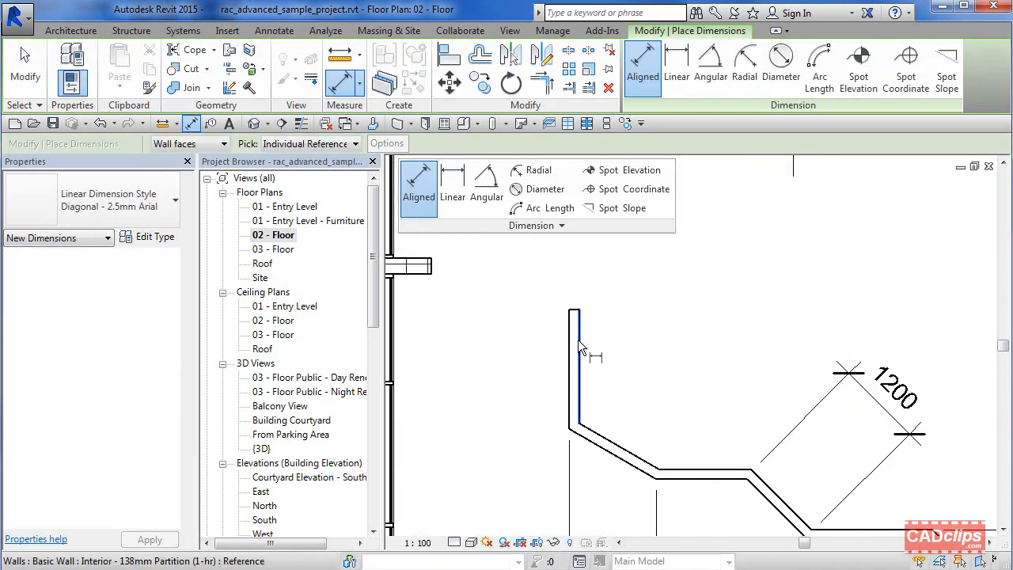
middle_click_drag(545, 339, 648, 377)
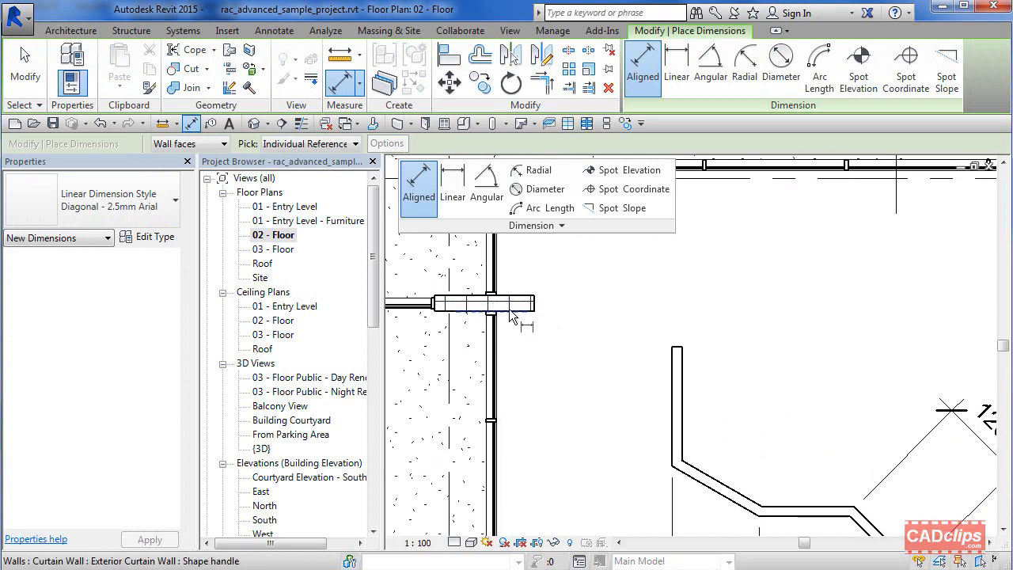
key("Tab")
key("Tab")
key("Tab")
key("Tab")
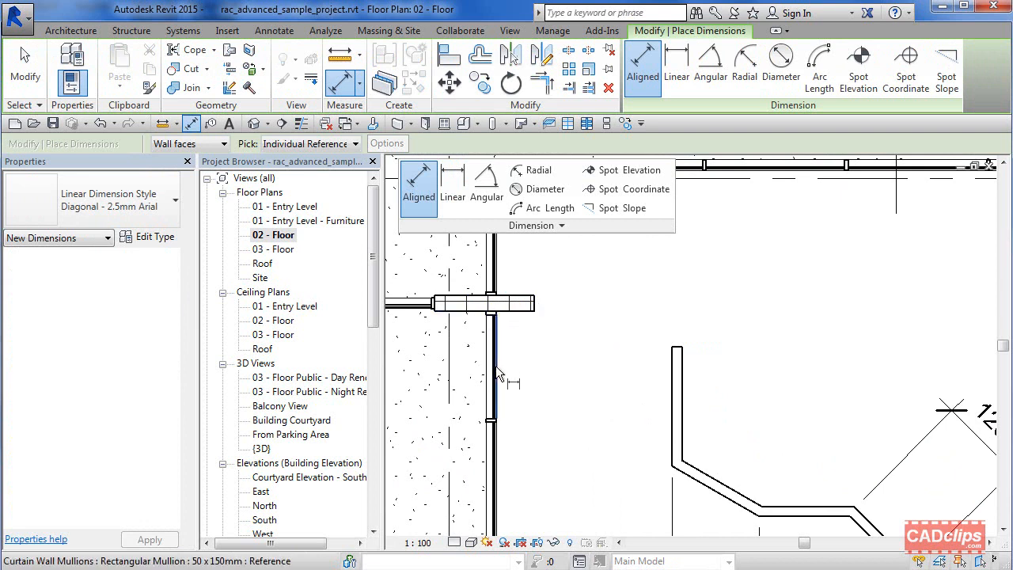
left_click(495, 364)
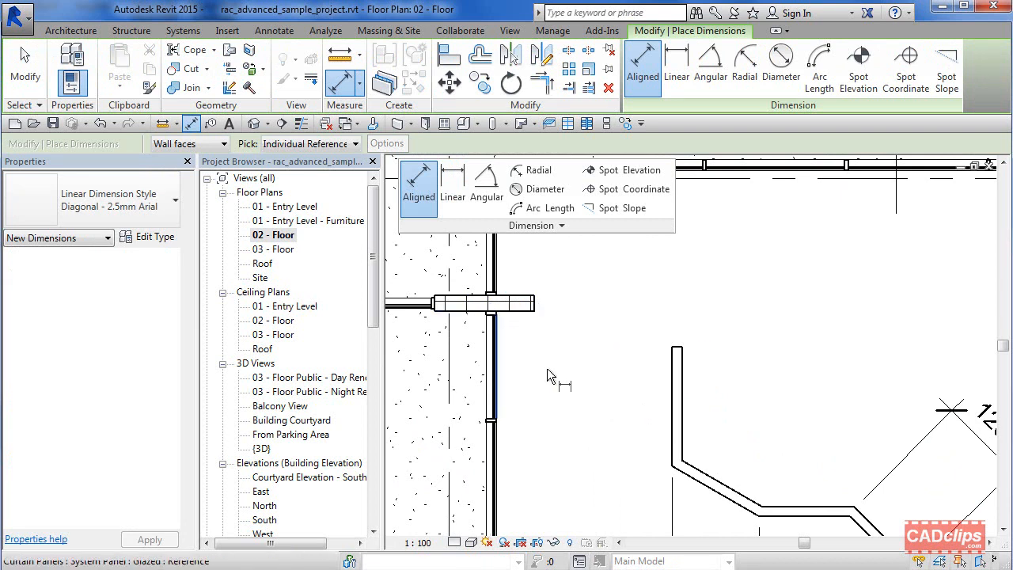
left_click(681, 363)
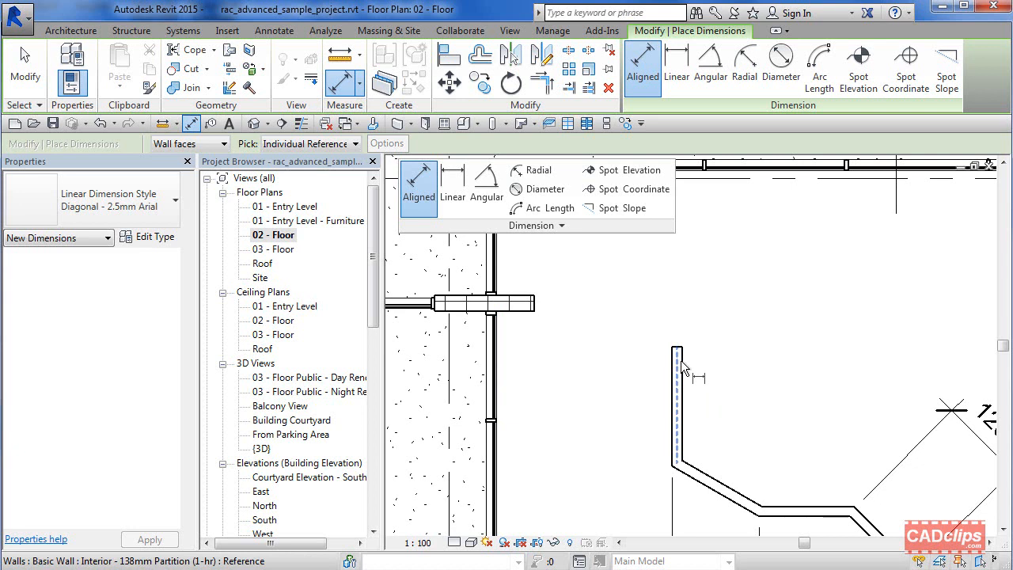
left_click(682, 364)
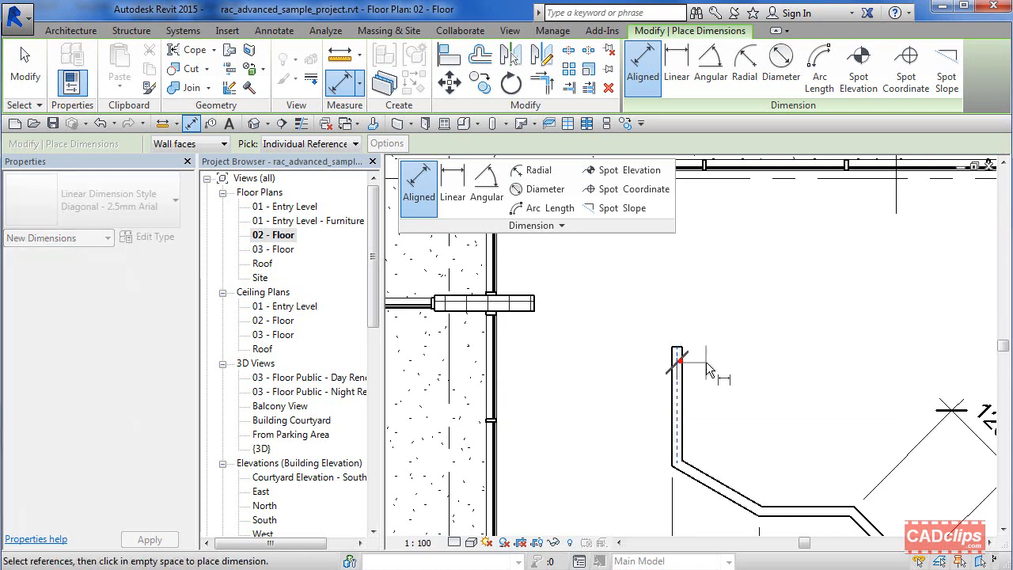
left_click(761, 505)
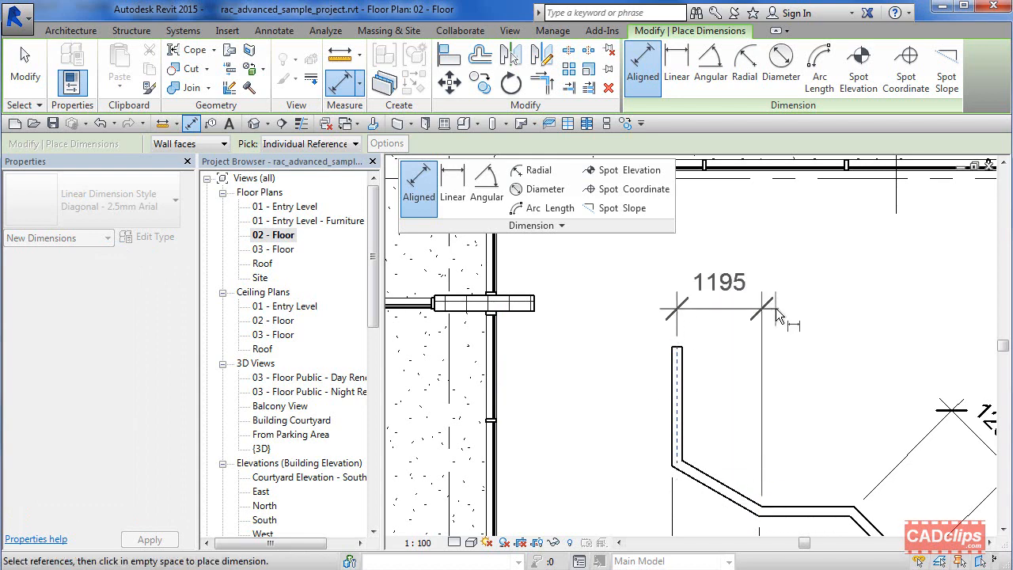
left_click(775, 307)
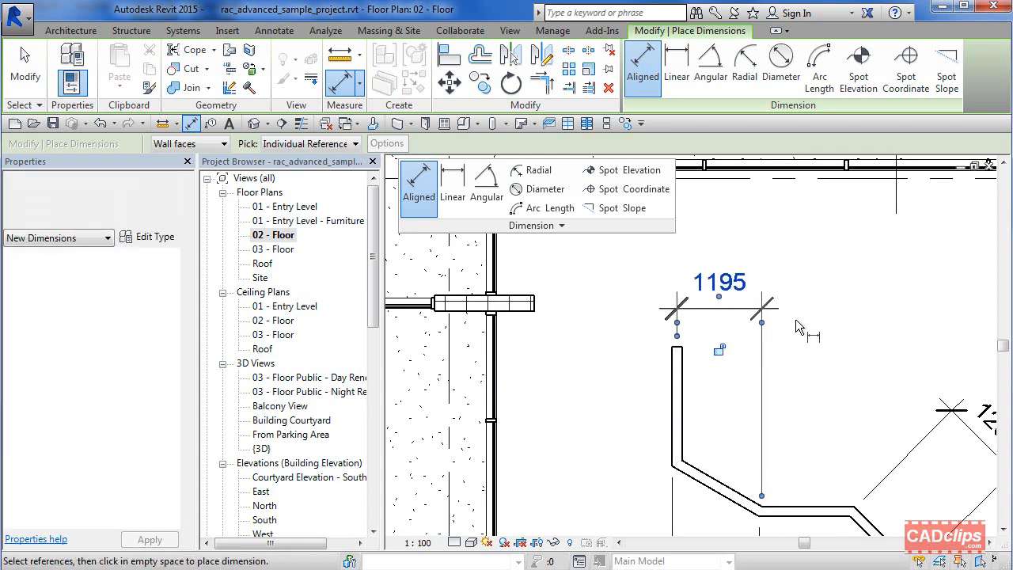
key("Escape")
key("Escape")
Step: Relocate the new dimension's witness lines to the two ends of the upper horizontal wall run
left_click(715, 316)
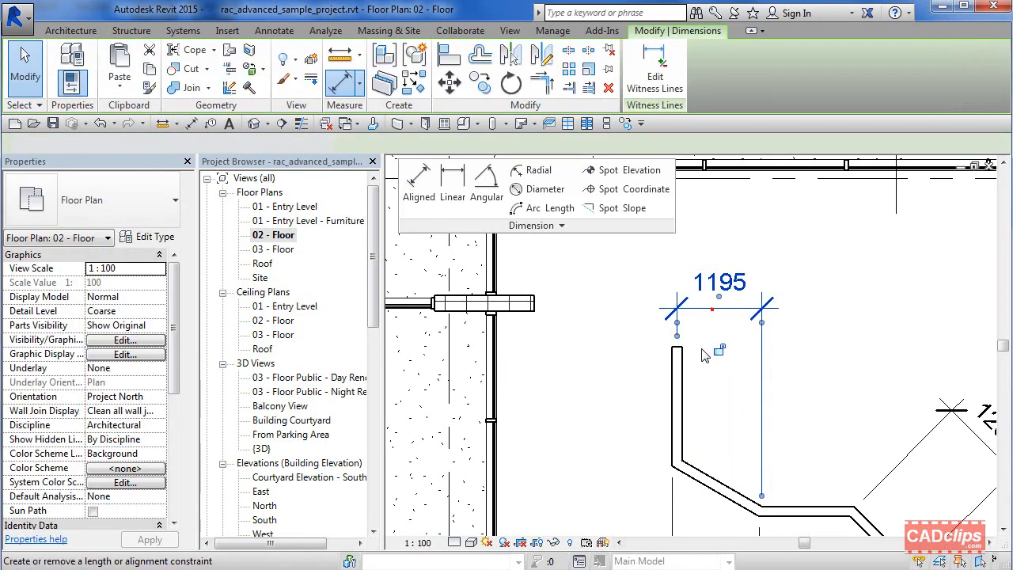
left_click_drag(679, 330, 671, 323)
key("ctrl+z")
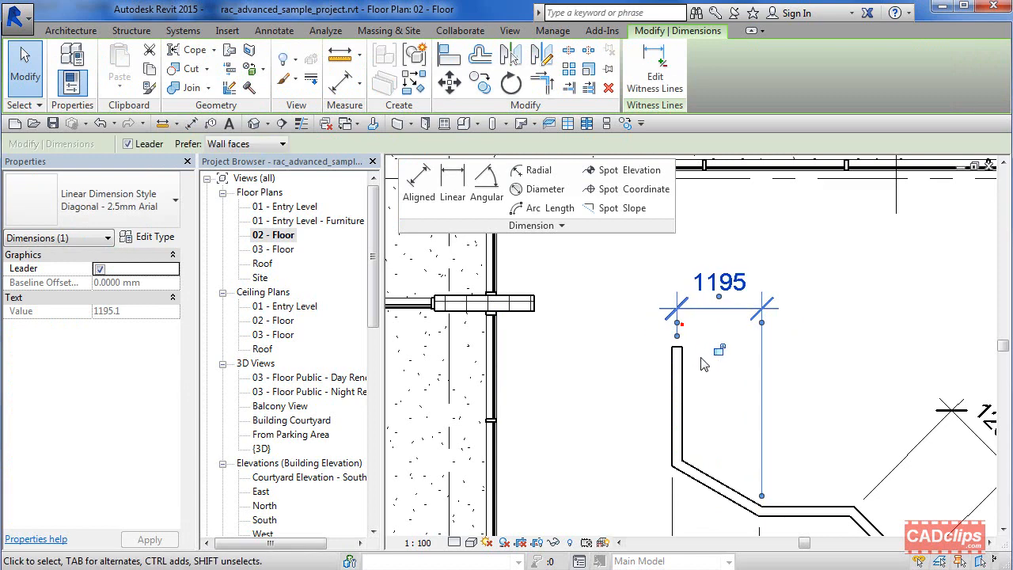
left_click(676, 322)
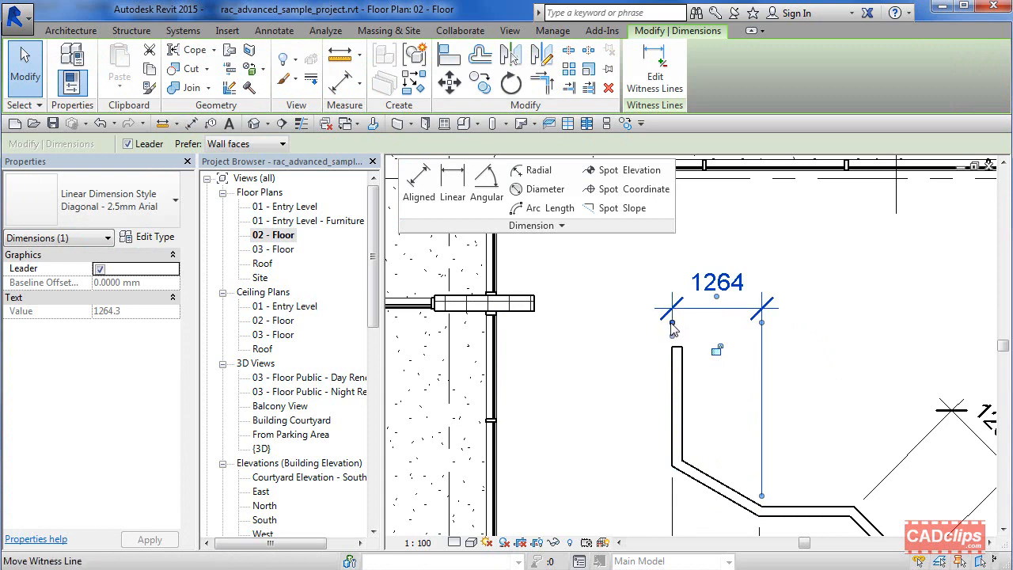
left_click(670, 321)
left_click_drag(681, 335, 706, 251)
left_click_drag(683, 348, 682, 306)
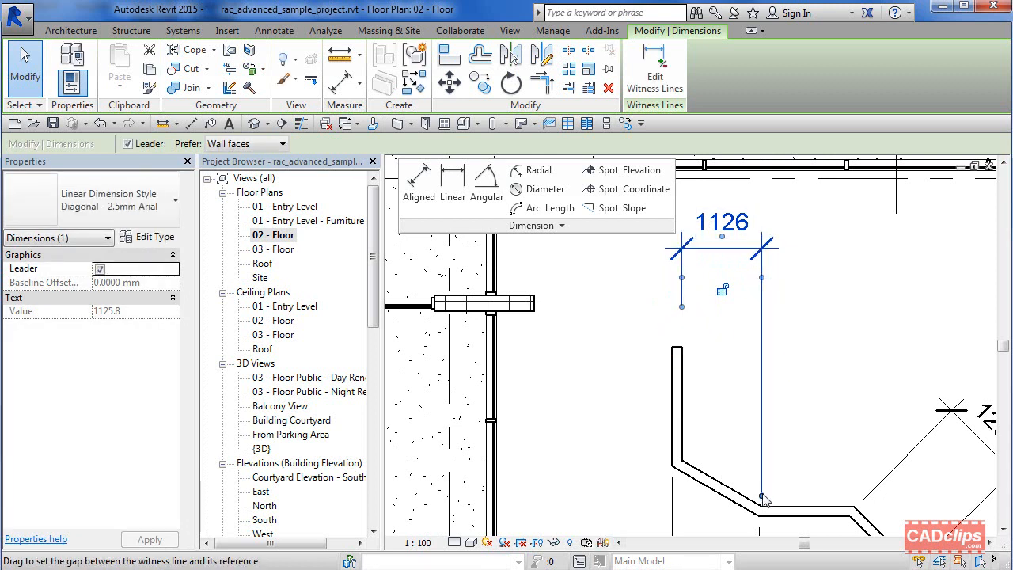
left_click_drag(772, 314, 824, 382)
left_click_drag(854, 478, 855, 507)
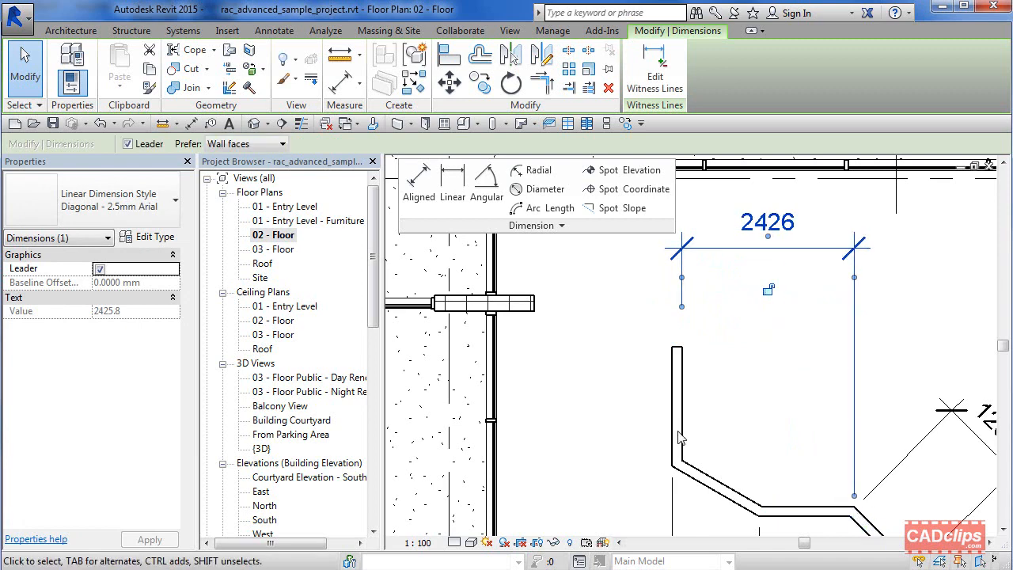
left_click(685, 275)
left_click(680, 280)
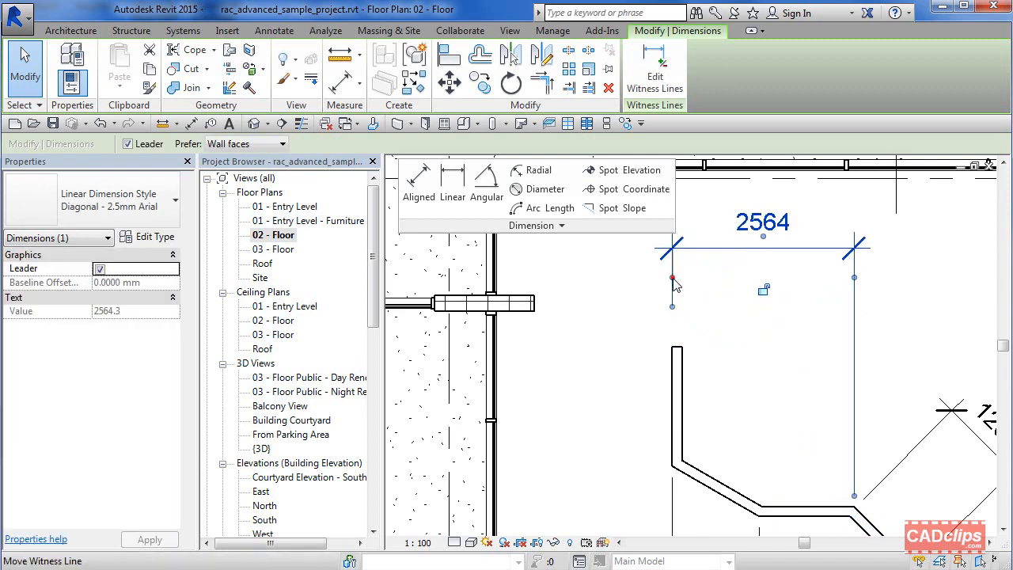
left_click(673, 277)
left_click(681, 278)
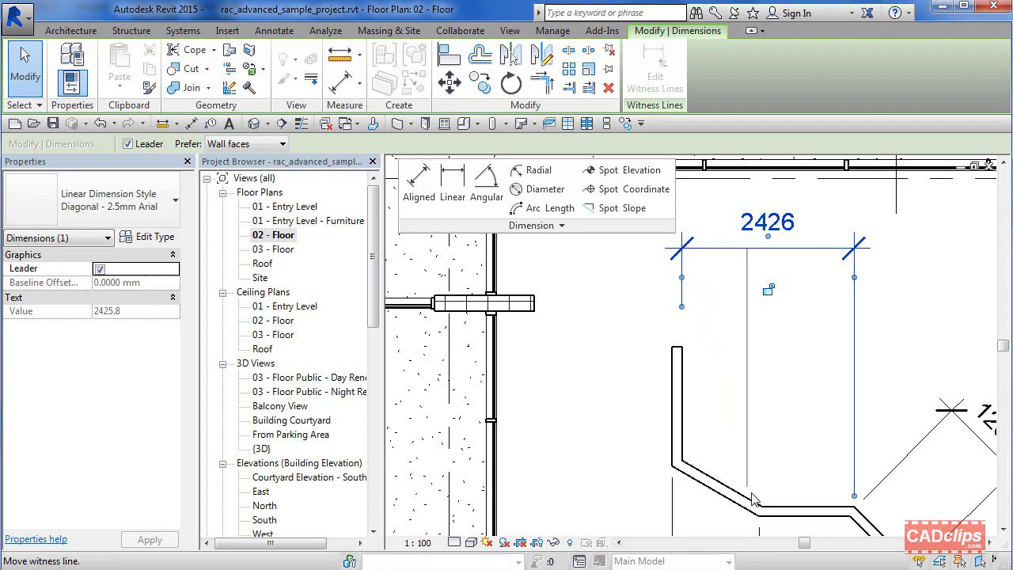
left_click(761, 512)
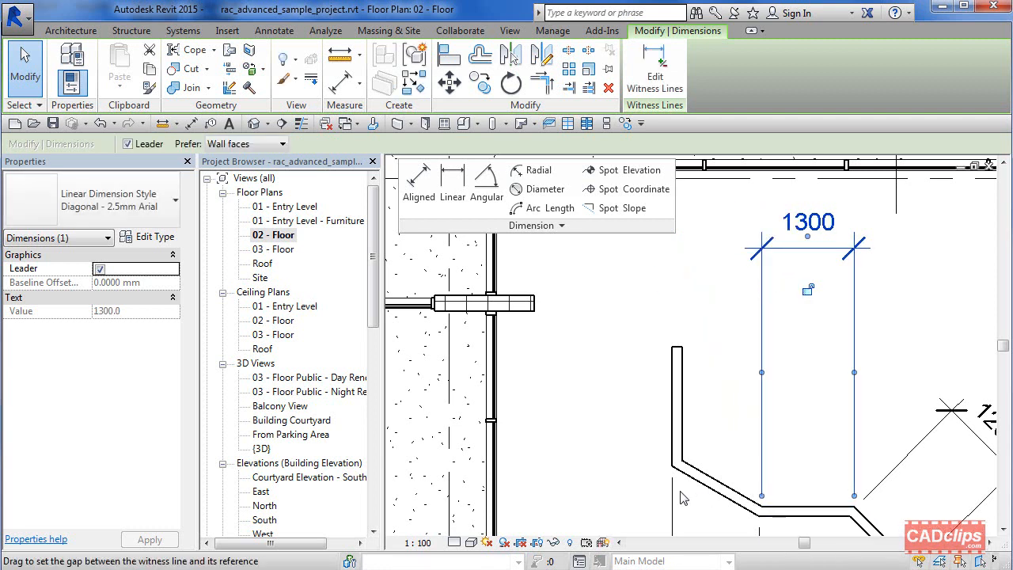
Step: Move the witness line shared by the 2128 and 2536 segments of the dimension string to the wall's opposite face at that bend
scroll(775, 428, "down", 1)
middle_click_drag(812, 430, 646, 265)
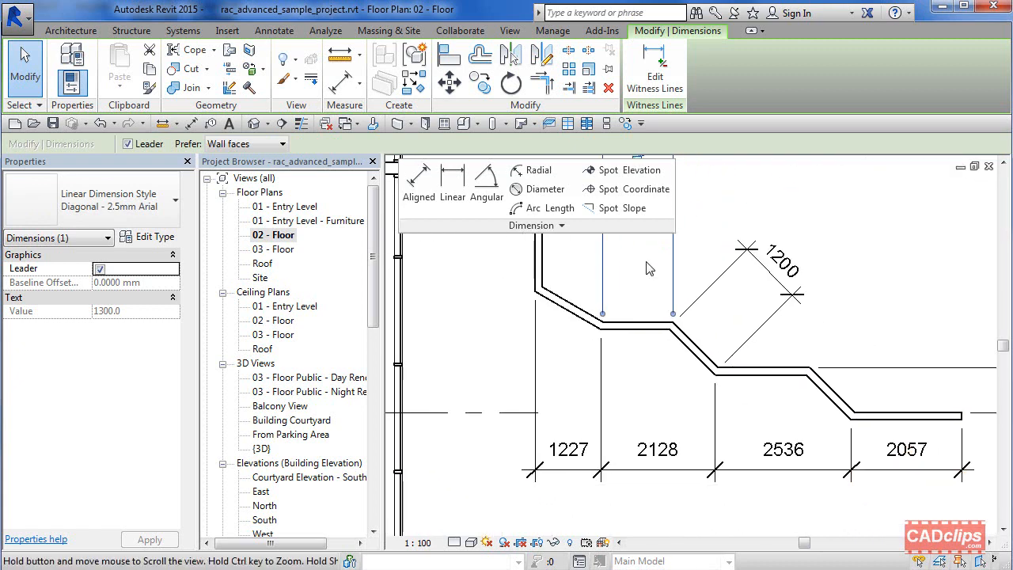
middle_click_drag(761, 352, 733, 318)
left_click(683, 356)
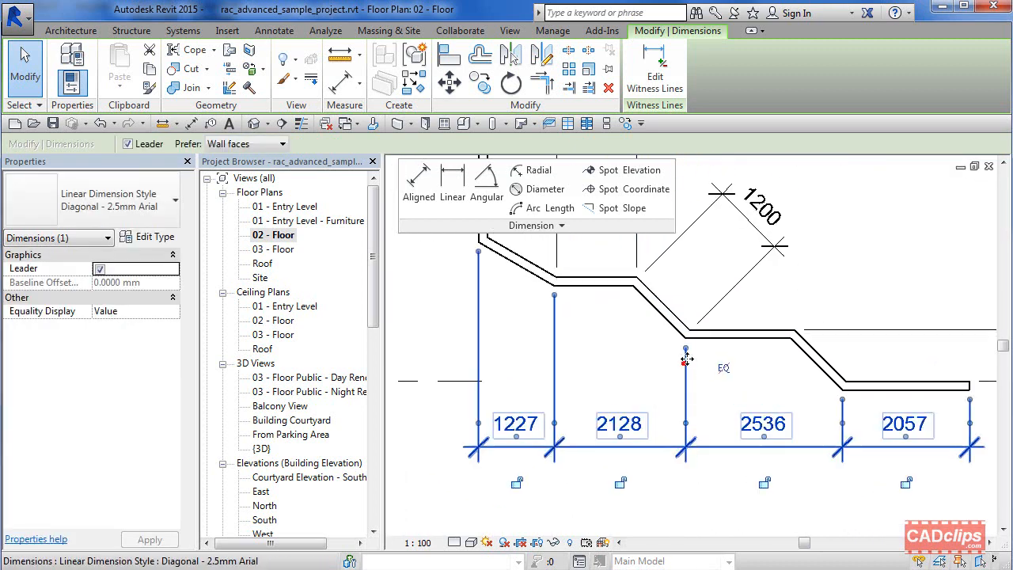
scroll(686, 353, "up", 2)
left_click(691, 322)
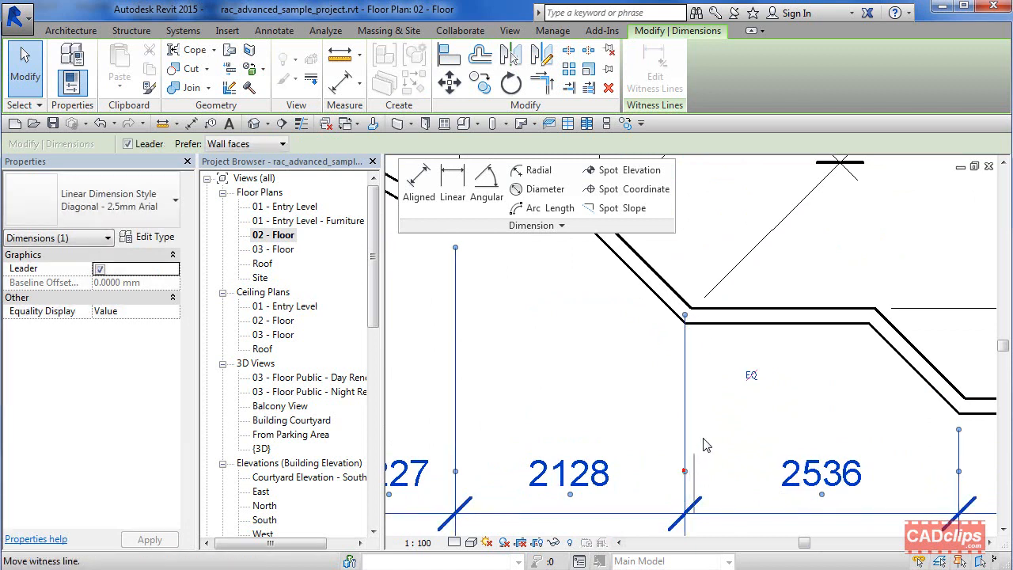
left_click(693, 320)
scroll(755, 407, "down", 2)
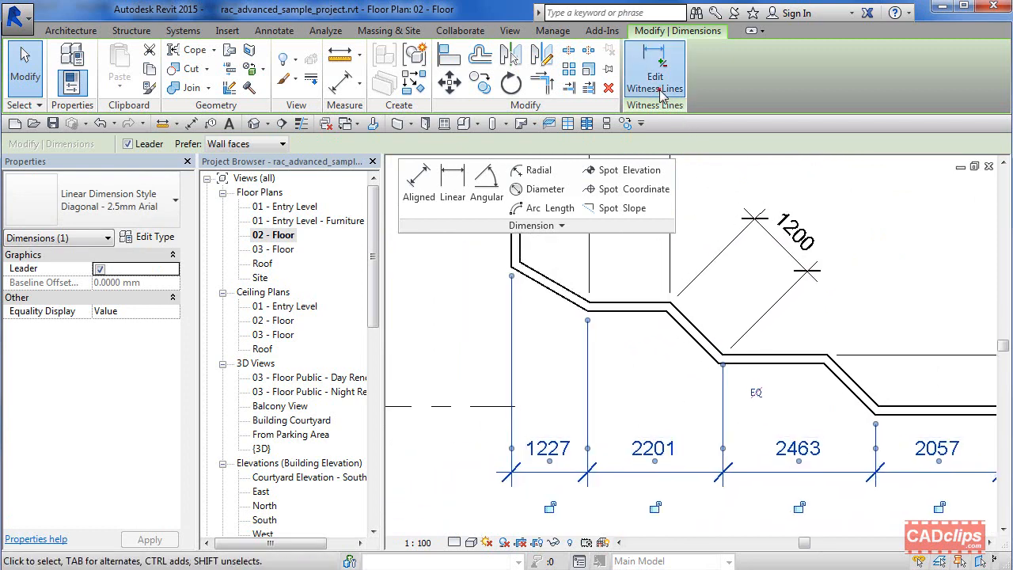
key("Escape")
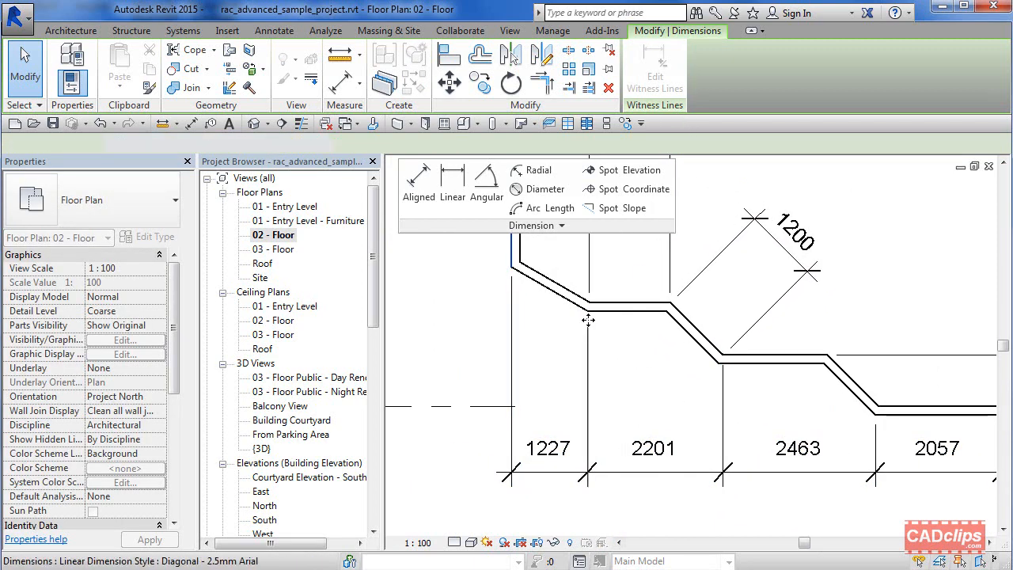
left_click(588, 319)
key("Escape")
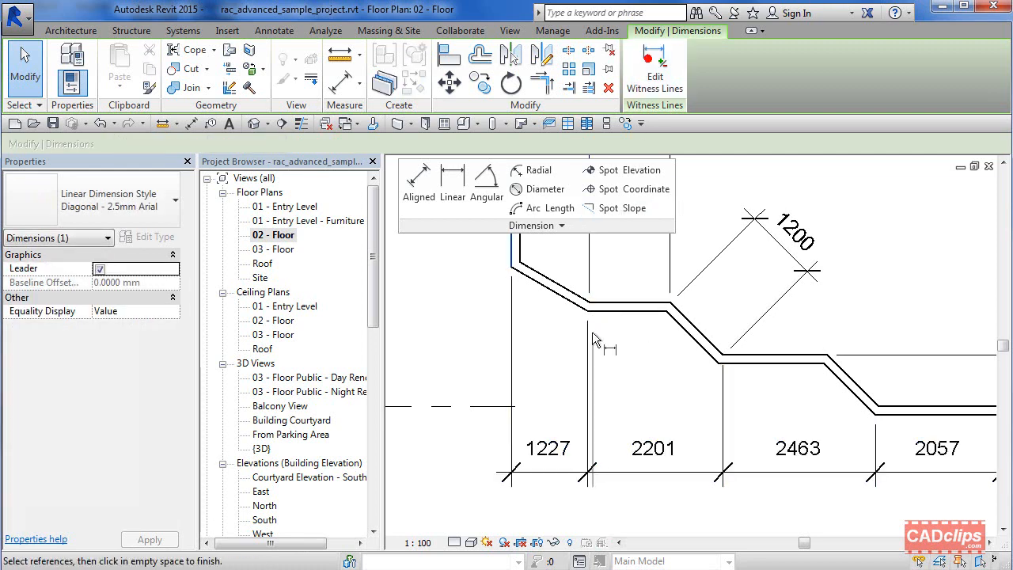
left_click(589, 317)
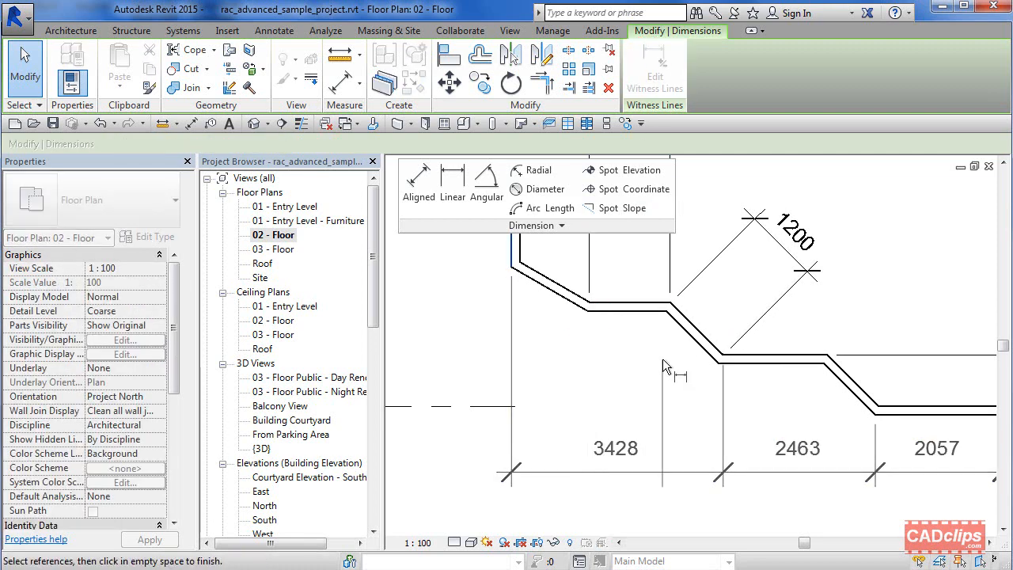
left_click(589, 313)
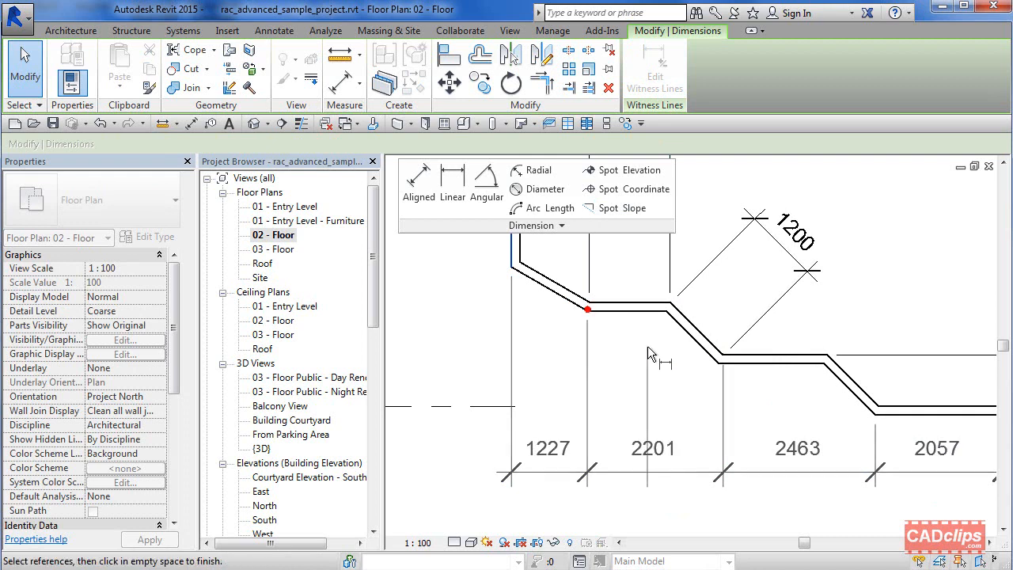
left_click(638, 345)
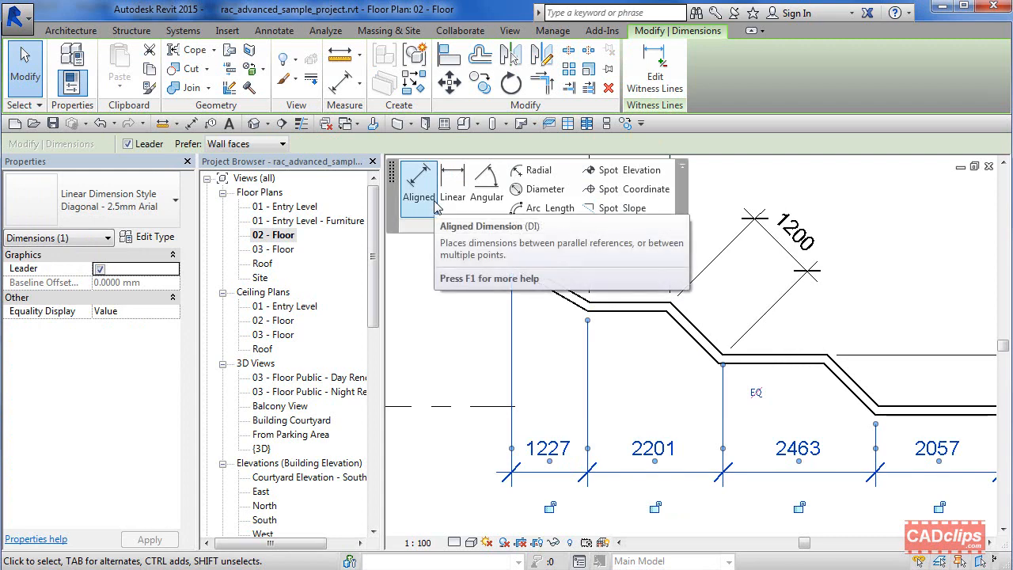
scroll(639, 410, "down", 1)
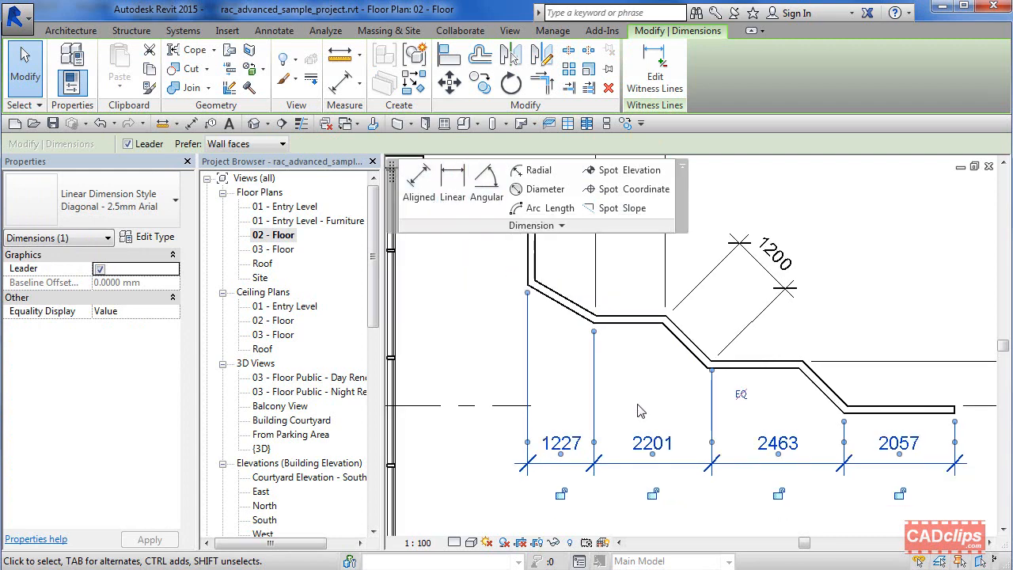
Step: Reposition the 1227–2201–2463–2057 dimension string below the stepped wall, nudging it up into place
scroll(639, 410, "down", 1)
middle_click_drag(663, 440, 656, 374)
scroll(649, 400, "up", 3)
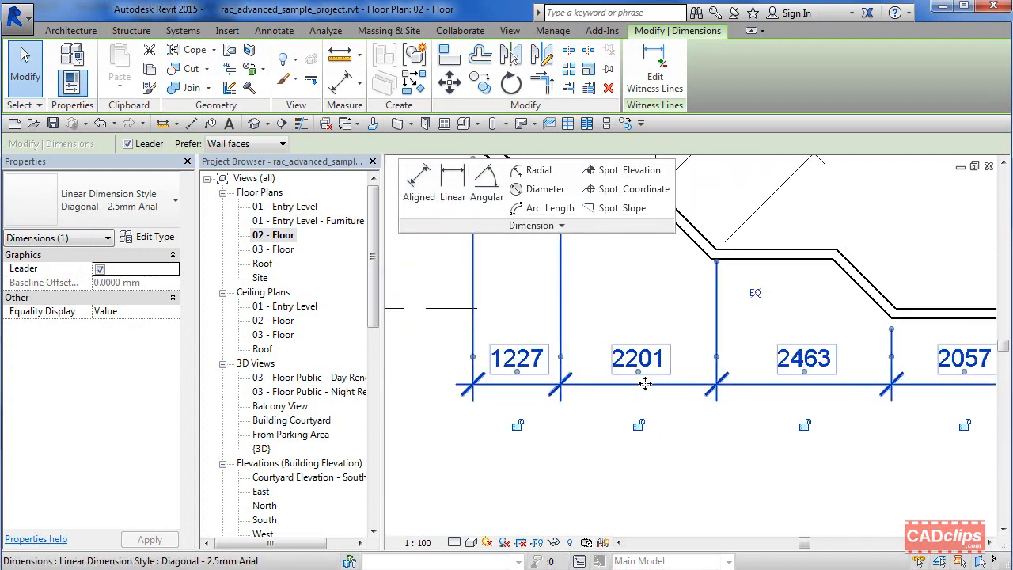
left_click_drag(641, 377, 668, 459)
left_click(650, 411)
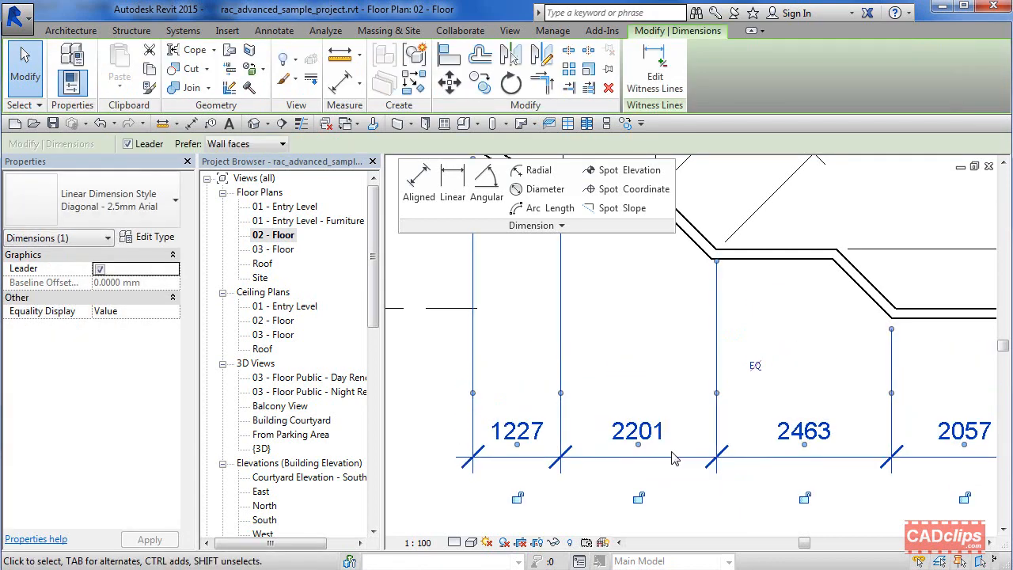
key("Up")
key("Up")
key("Up")
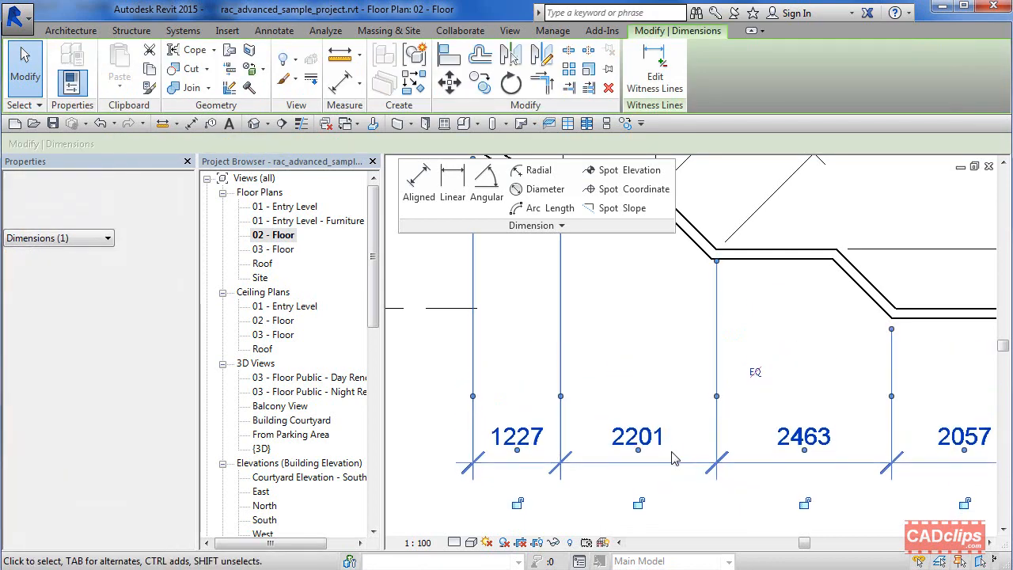
key("Up")
key("Up")
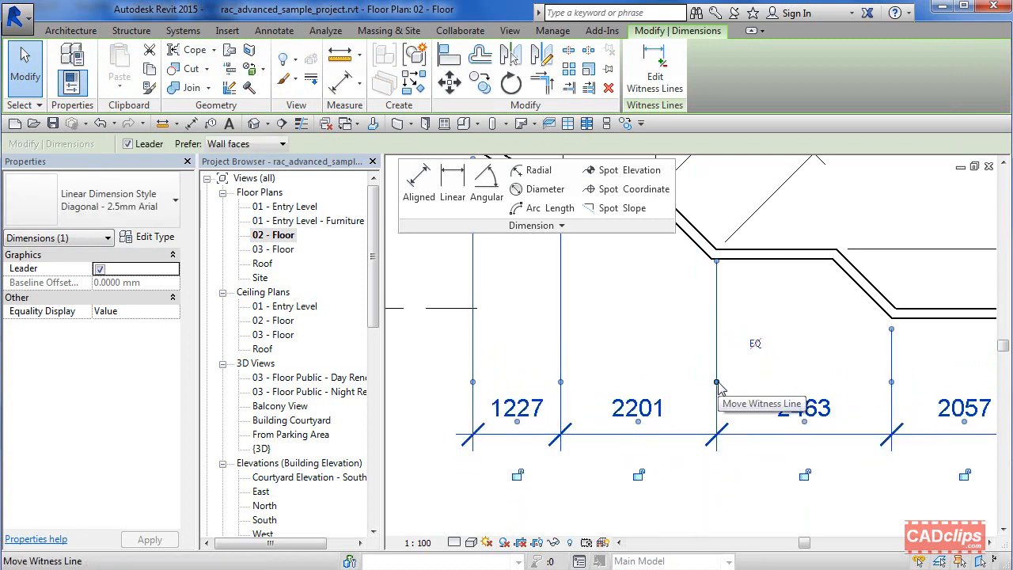
Step: Pull the end of the witness line between the 2201 and 2463 segments down from the wall, then deselect the dimension
left_click_drag(716, 261, 716, 295)
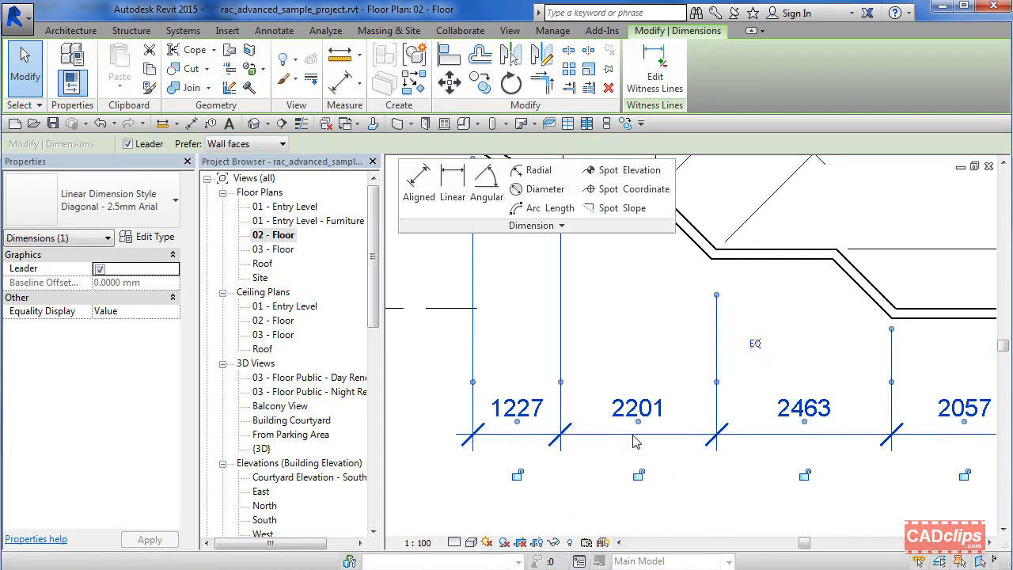
mouse_move(641, 428)
left_mouse_down()
mouse_move(538, 475)
mouse_move(638, 425)
left_mouse_up()
scroll(640, 424, "down", 3)
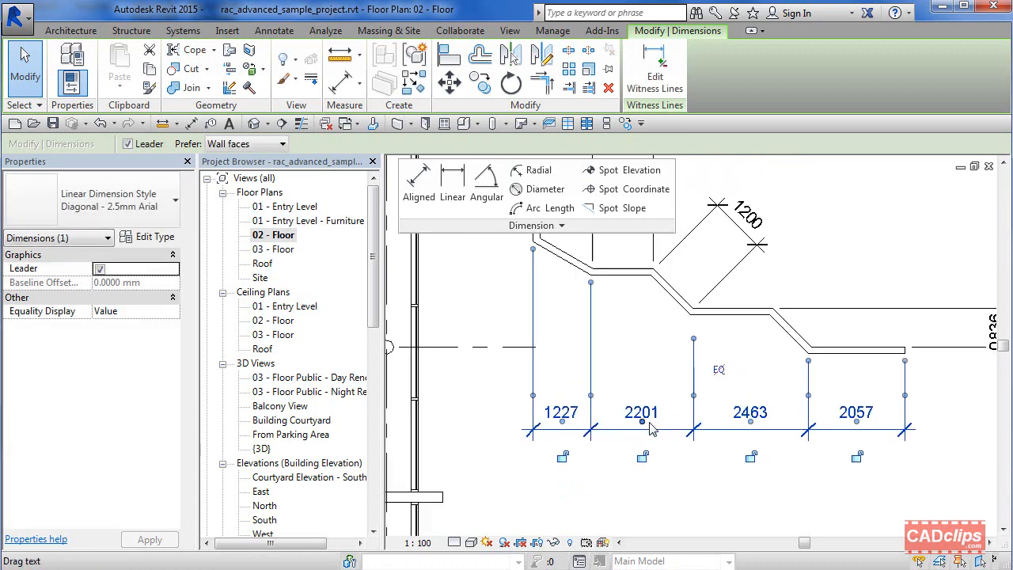
middle_click_drag(654, 420, 655, 468)
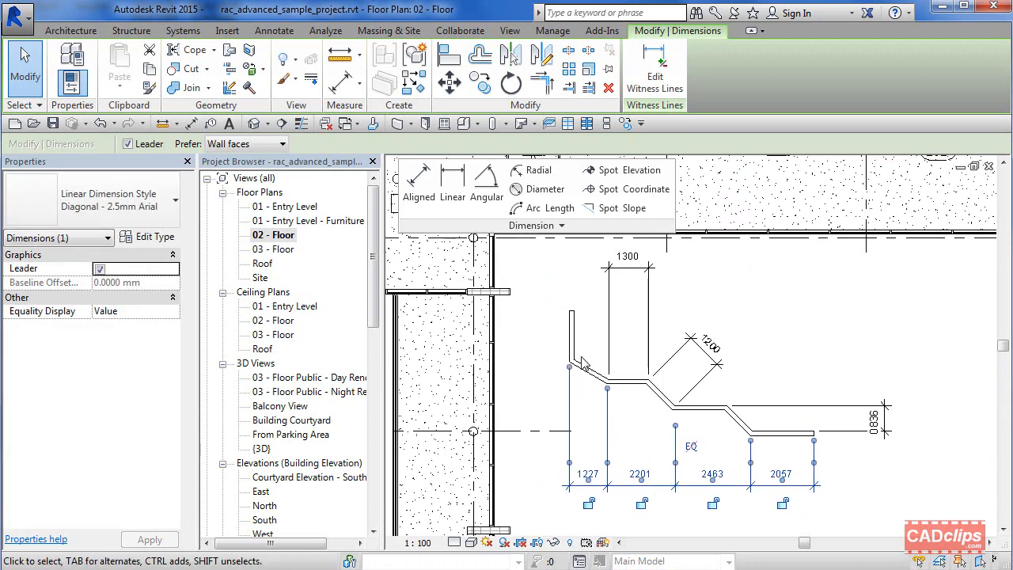
left_click(697, 259)
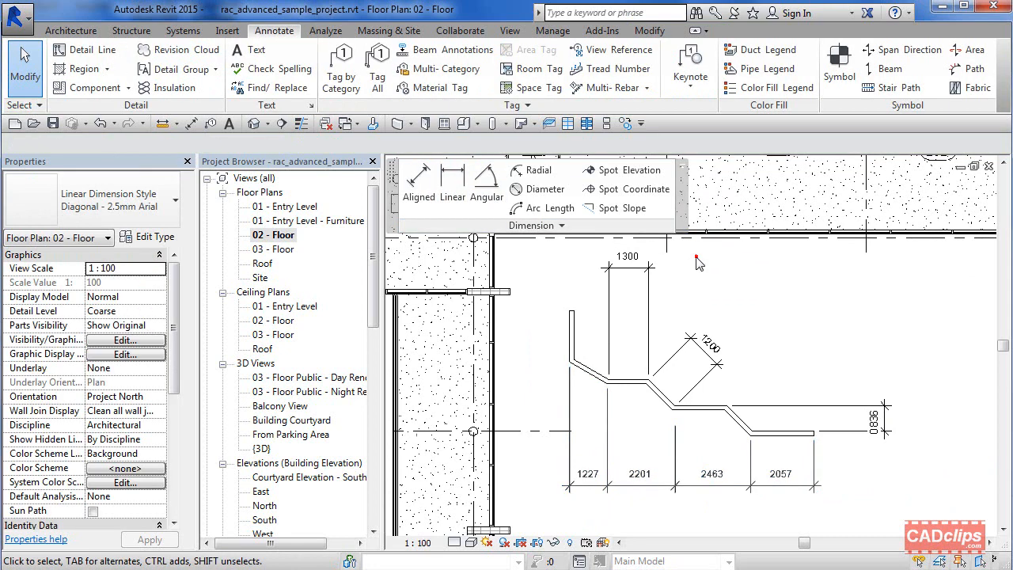